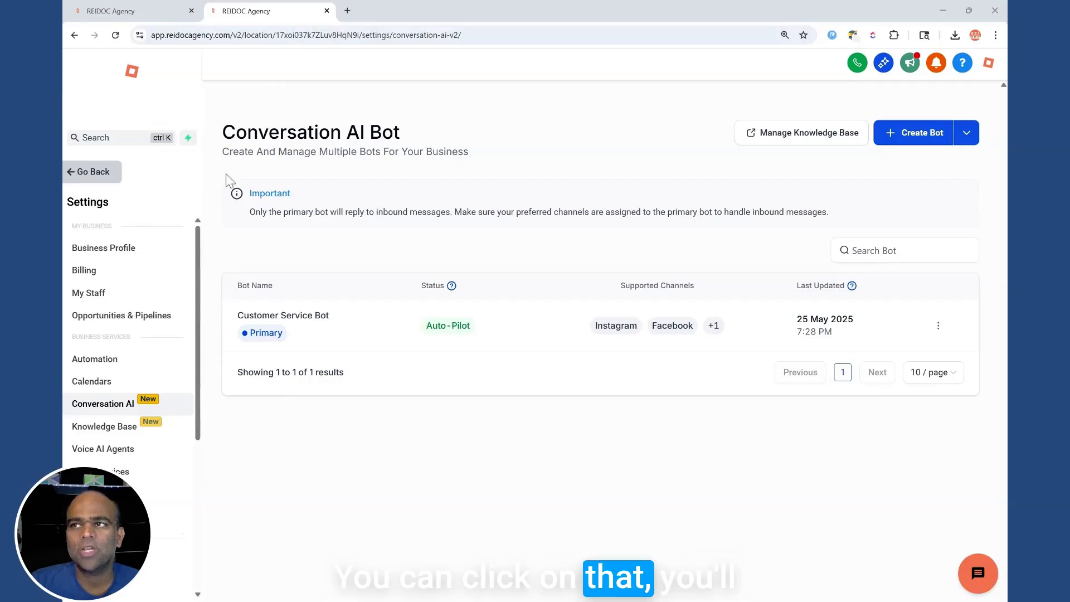
Start a new bot of the General Q&A type.
click(904, 144)
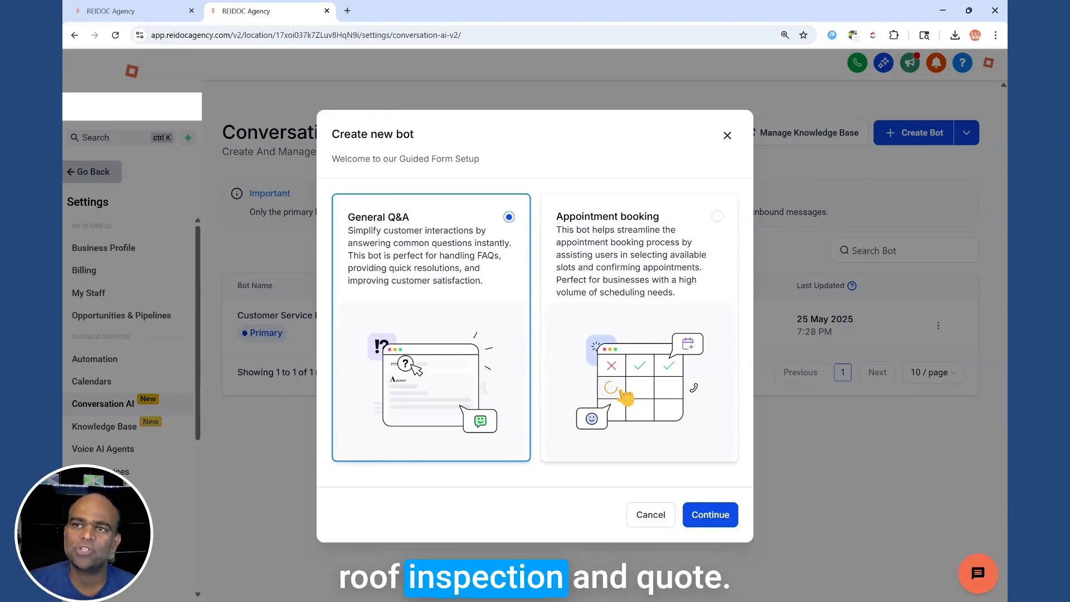
click(711, 516)
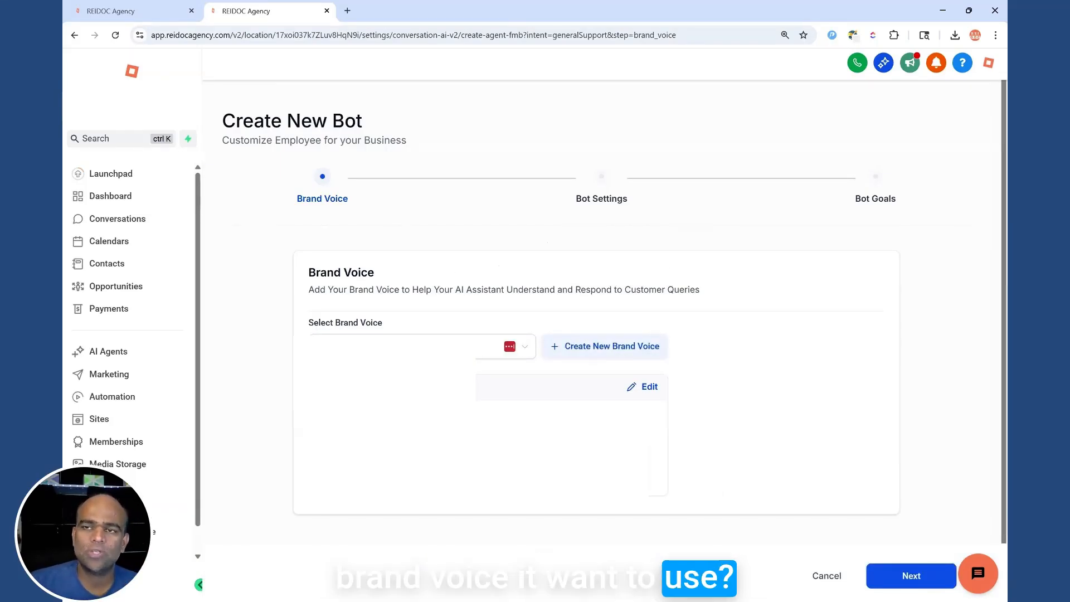
Confirm the default Brand Voice in Brand Boards, then return to Conversation AI settings.
scroll(146, 446, down, 1)
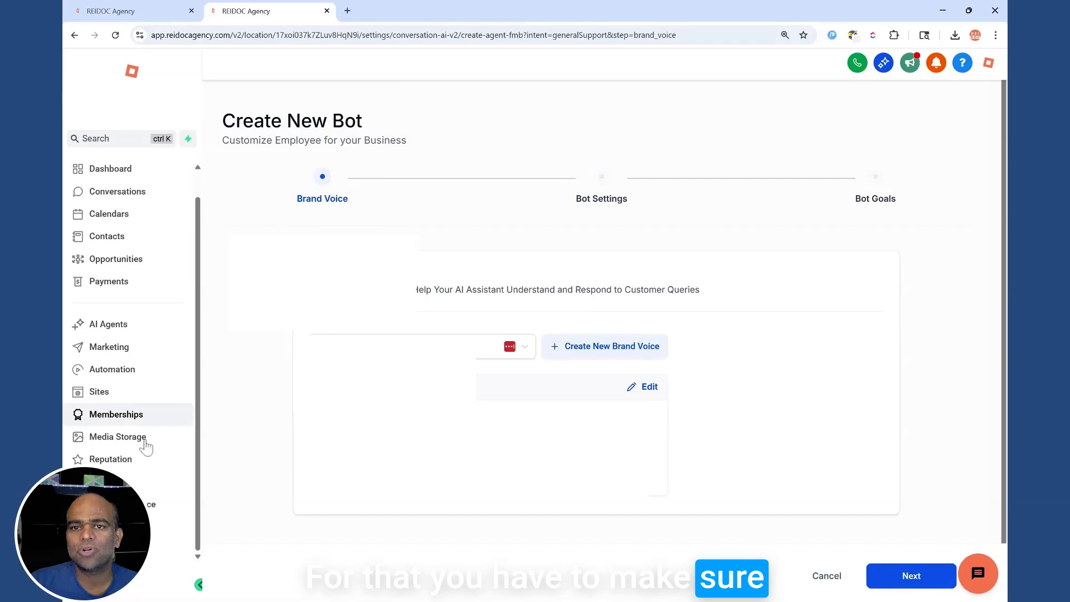
click(168, 584)
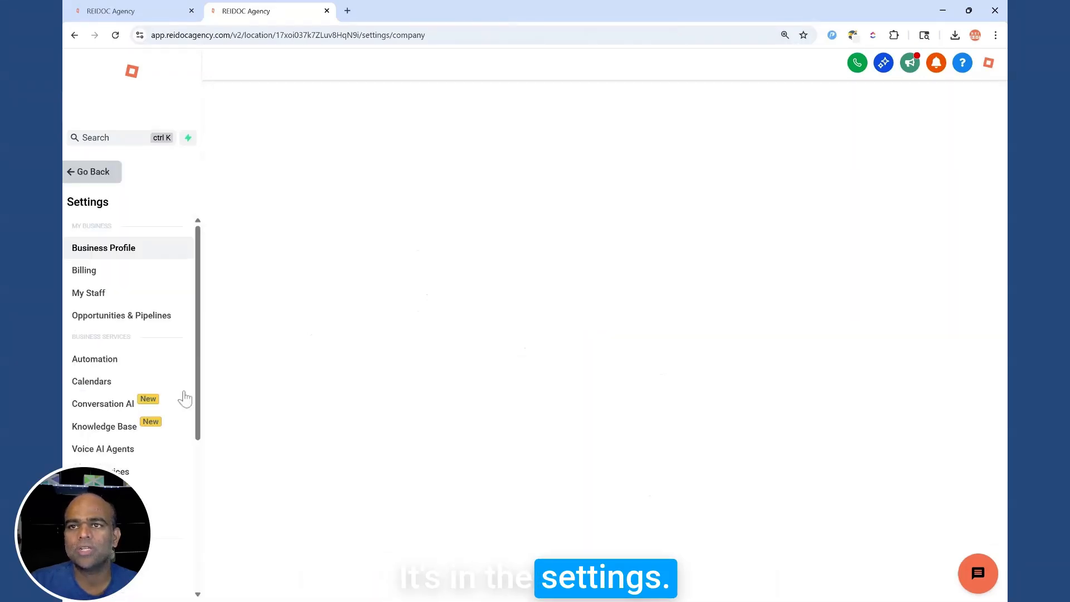
scroll(128, 418, down, 5)
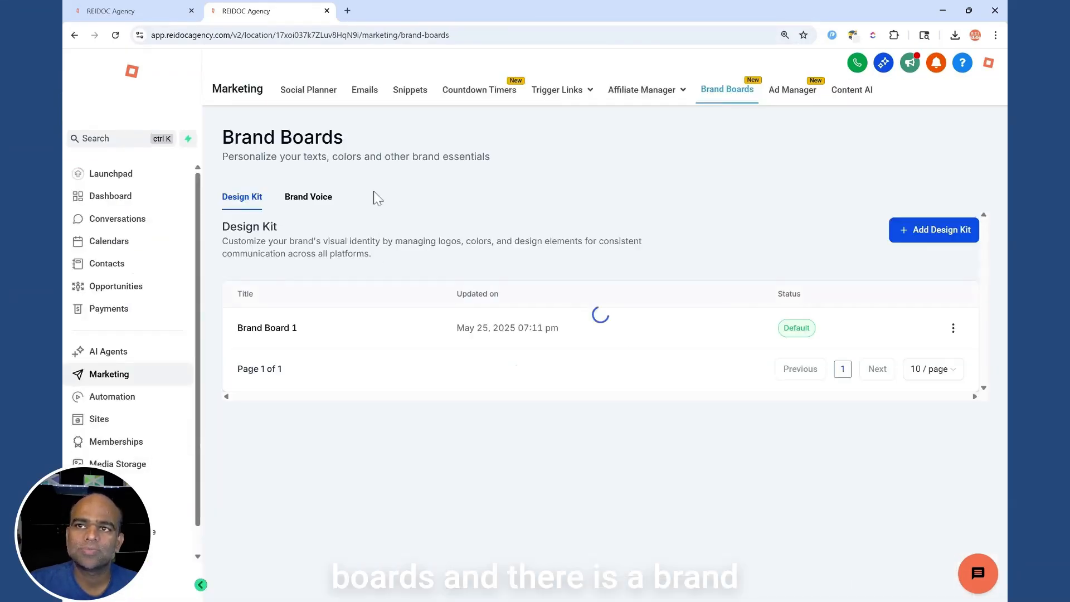
click(309, 197)
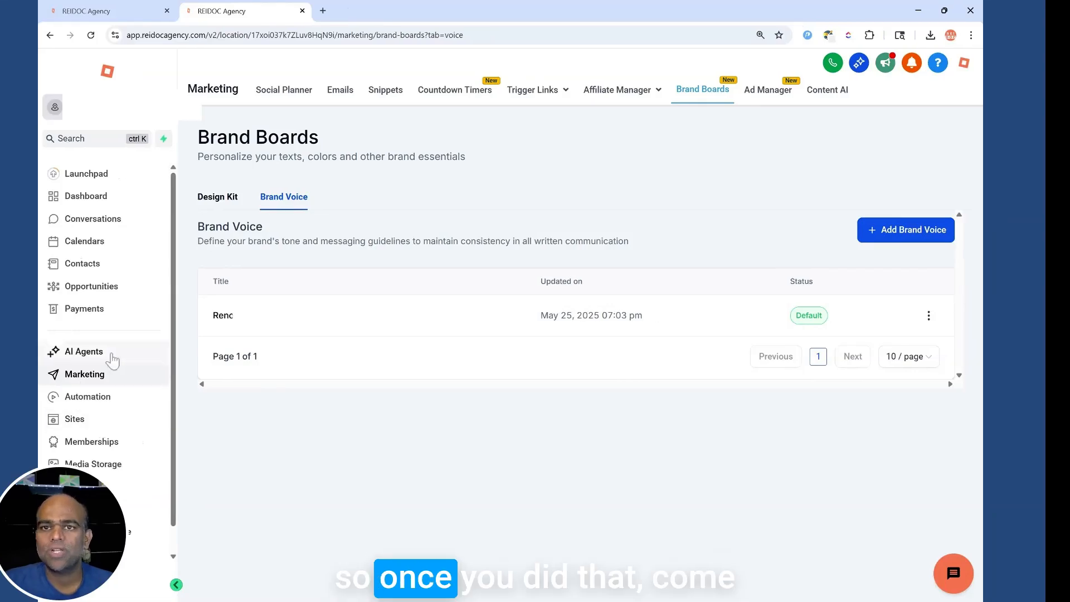
click(95, 596)
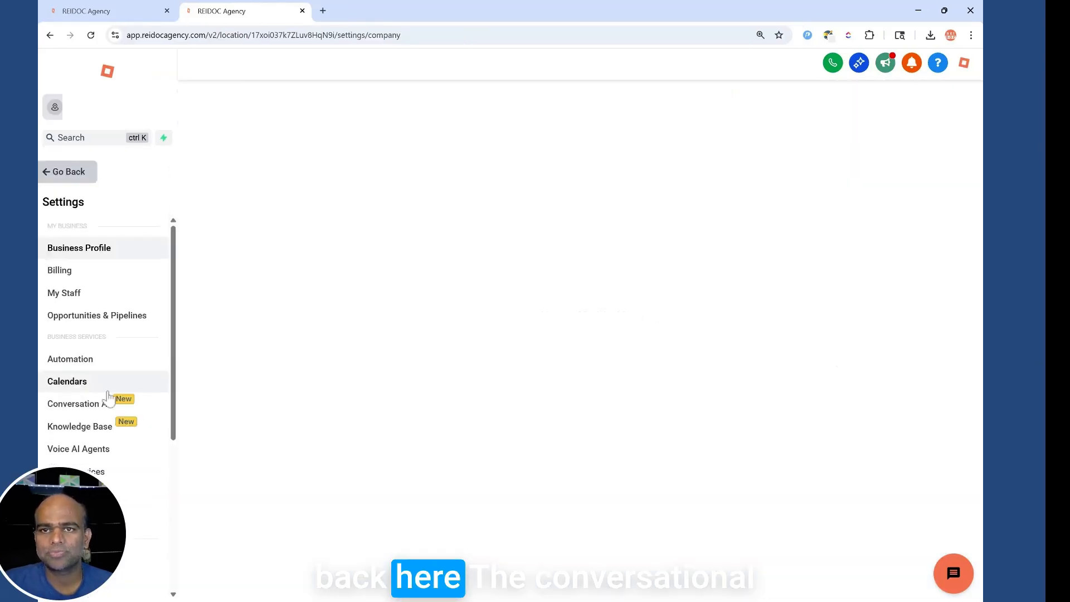
click(84, 403)
Create a General Q&A bot, accept the brand voice, and name it 'Customer Service Test'.
click(898, 132)
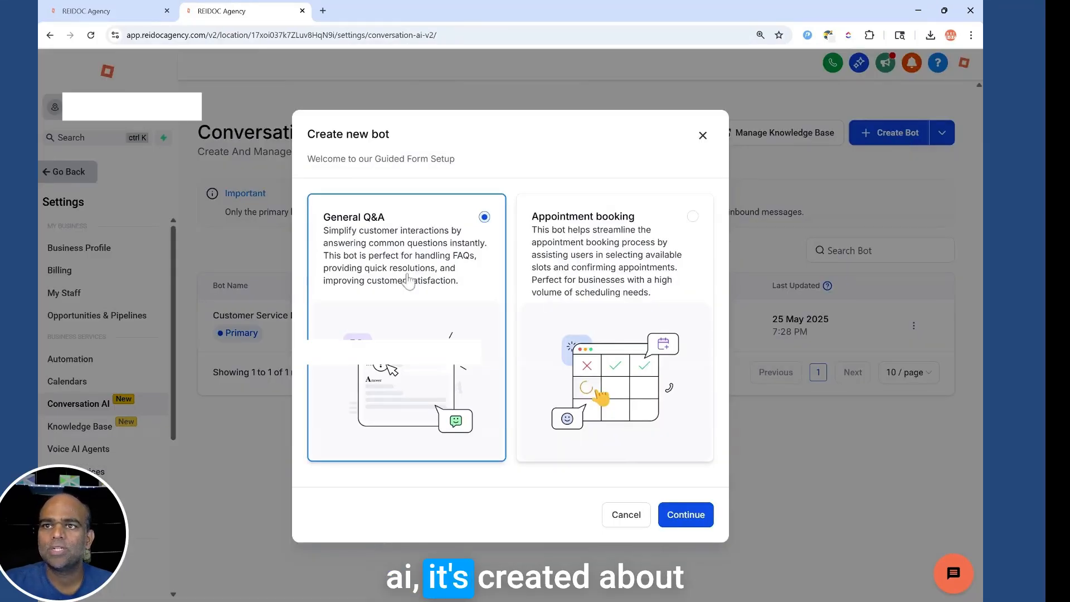
click(692, 516)
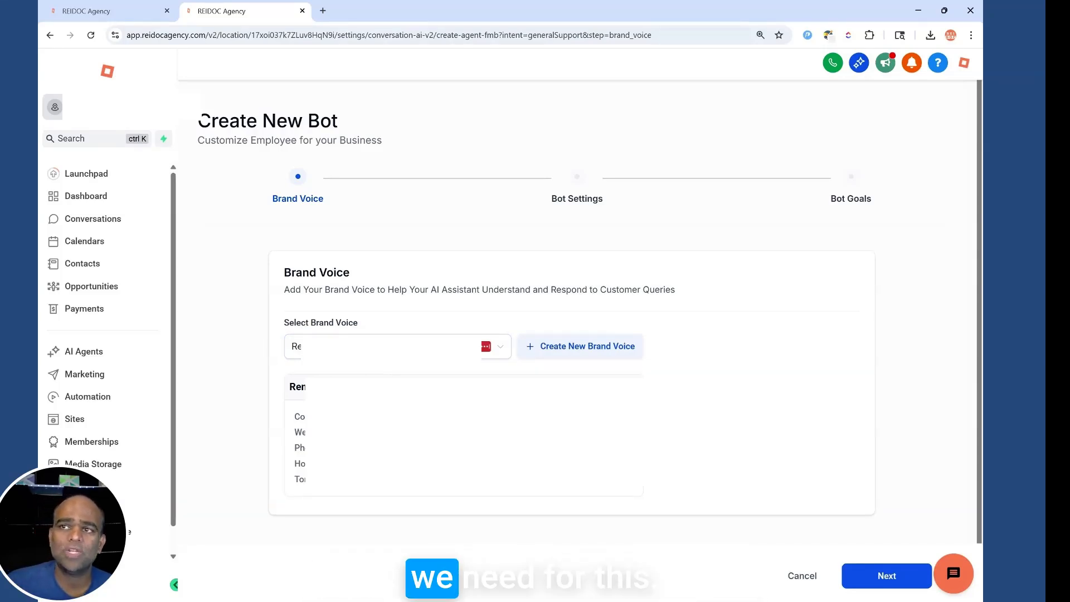
click(875, 583)
drag(445, 374, 259, 382)
text(Customer)
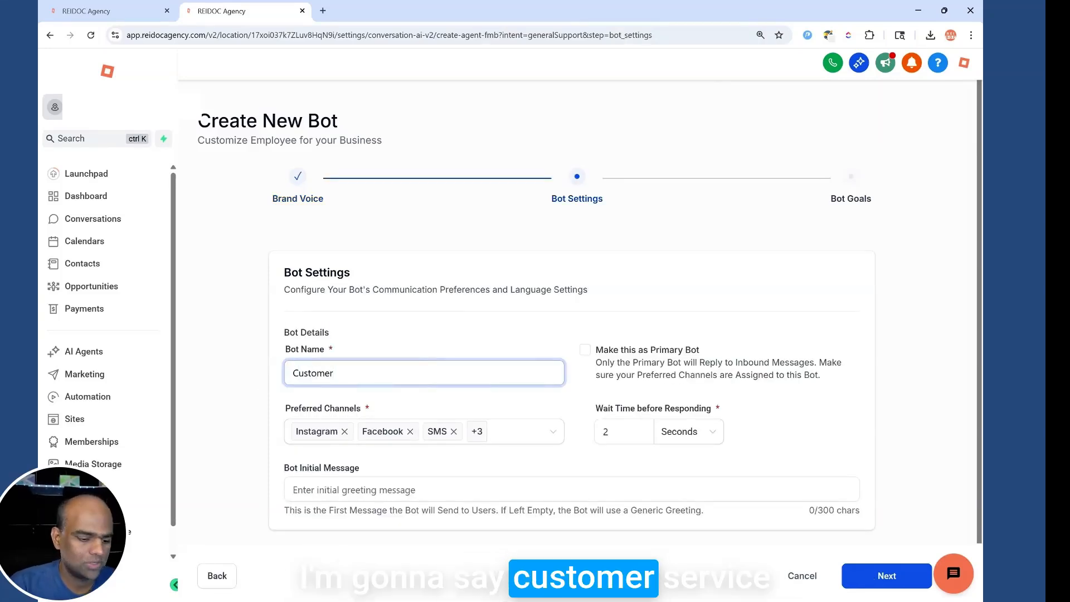
text( Service Test)
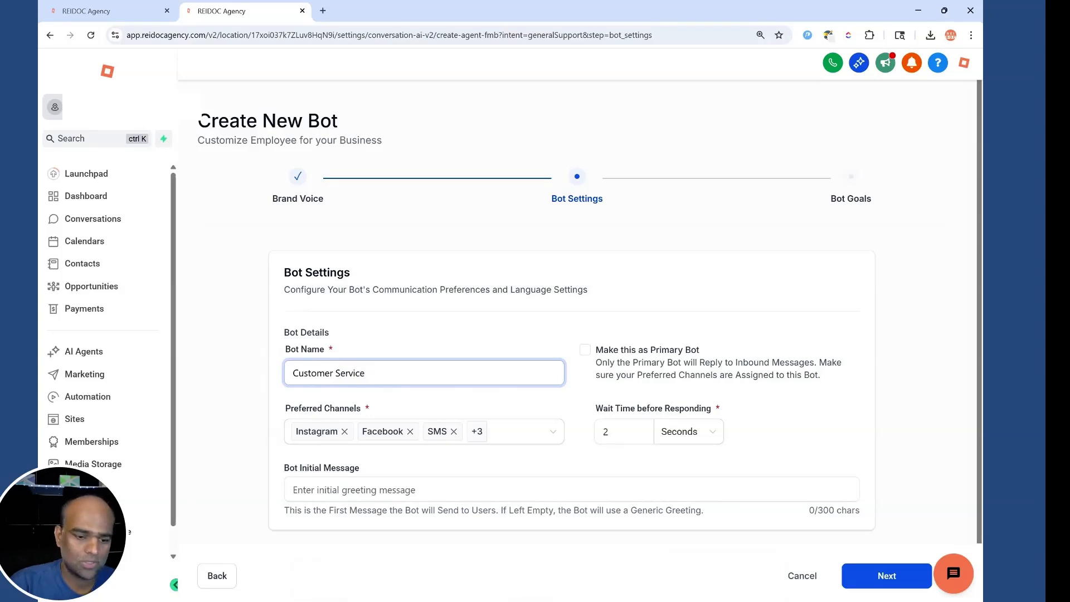
Remove SMS, WhatsApp and Chat Widget, leaving Instagram, Facebook and Live Chat.
click(334, 432)
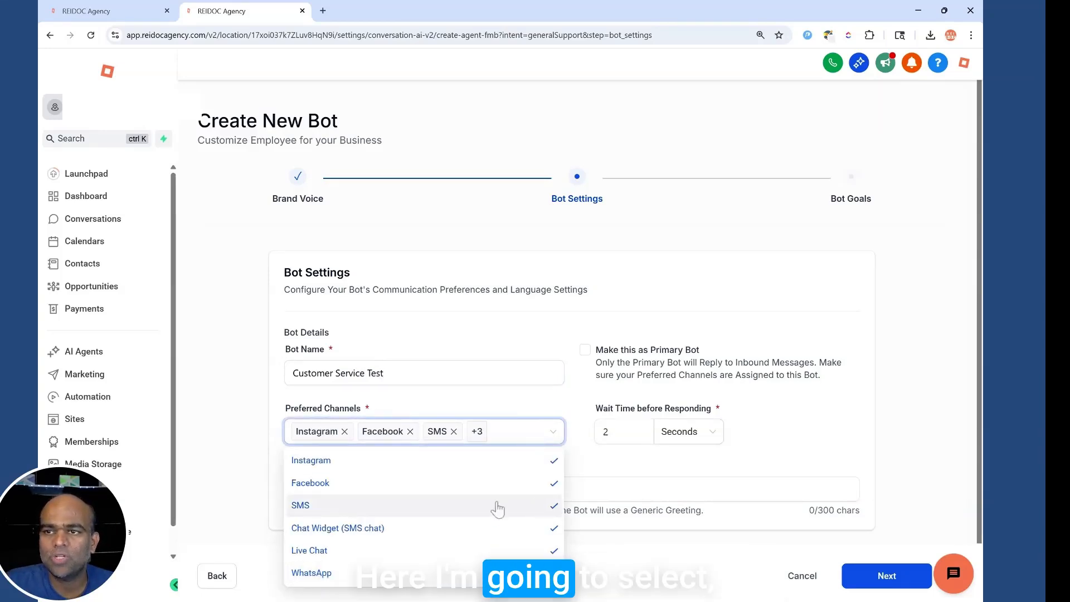
click(360, 505)
click(411, 452)
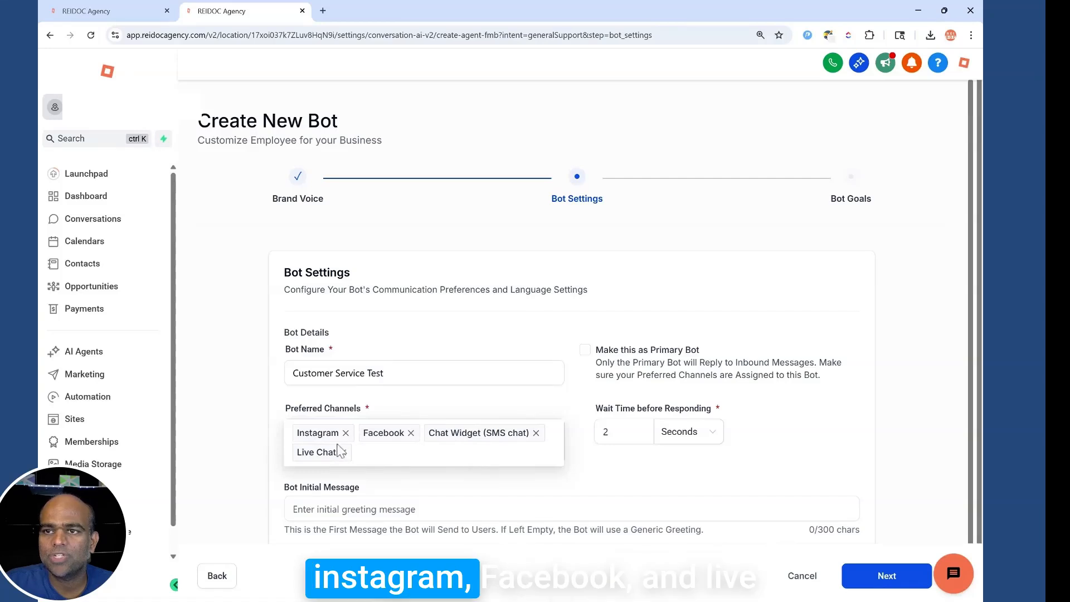
click(536, 433)
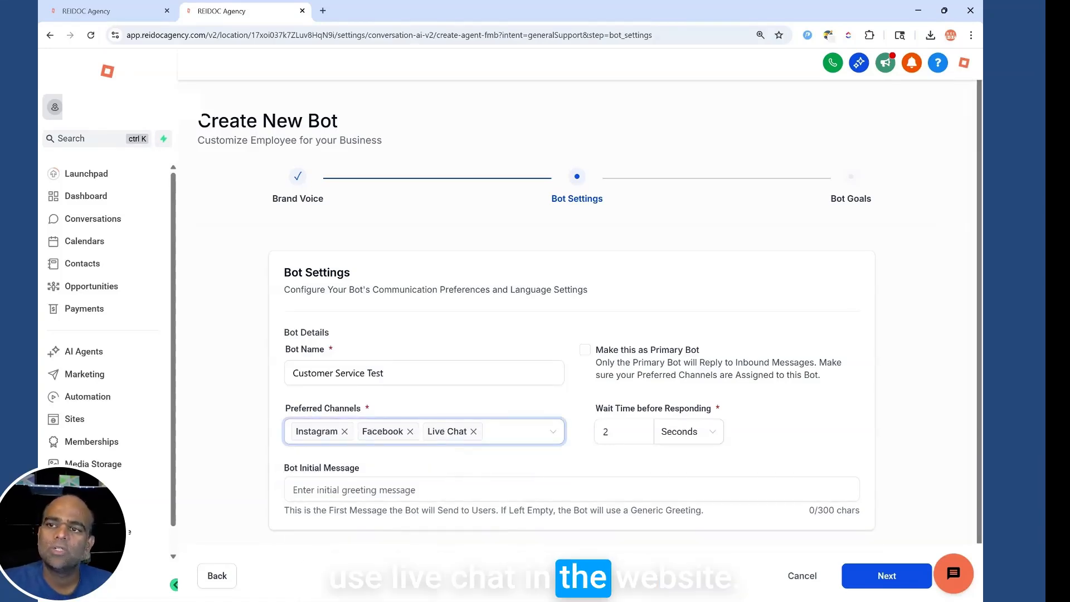
click(644, 418)
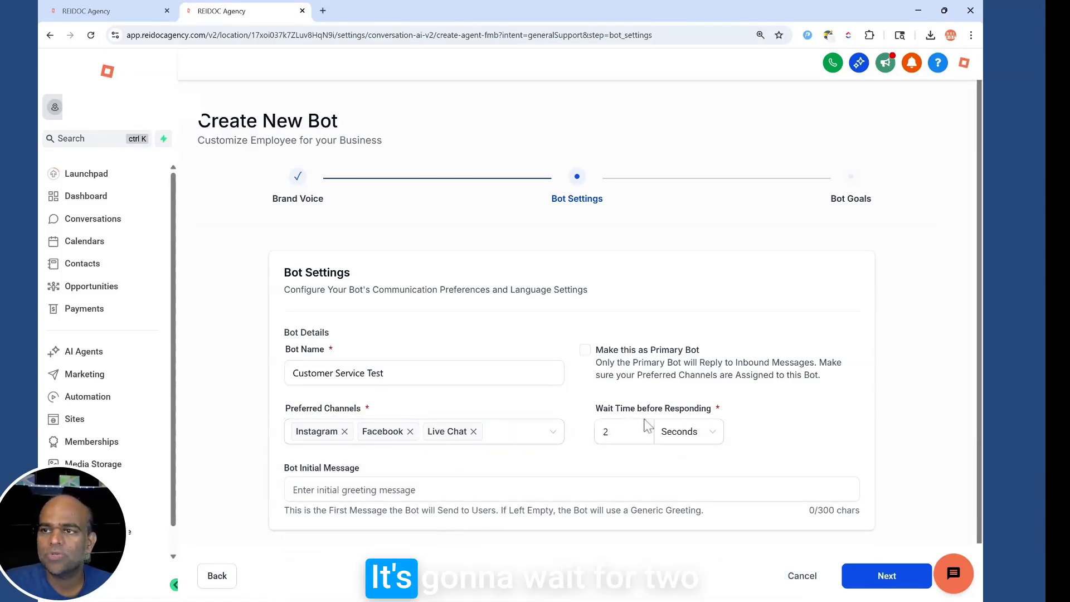
Set the initial message to 'Thanks for considering us for your roofing needs'.
scroll(788, 399, down, 1)
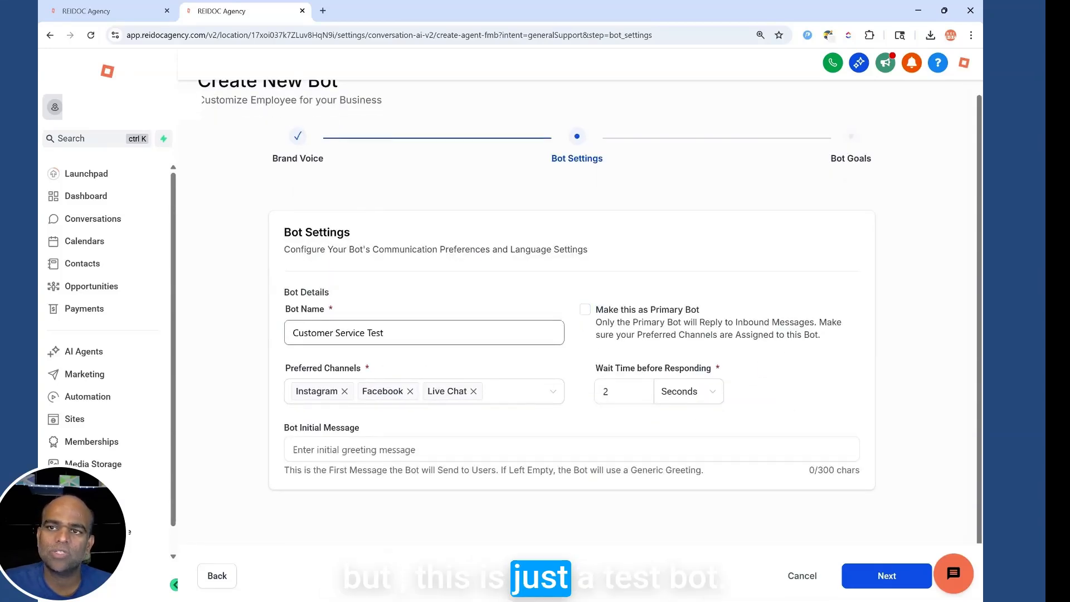
click(491, 449)
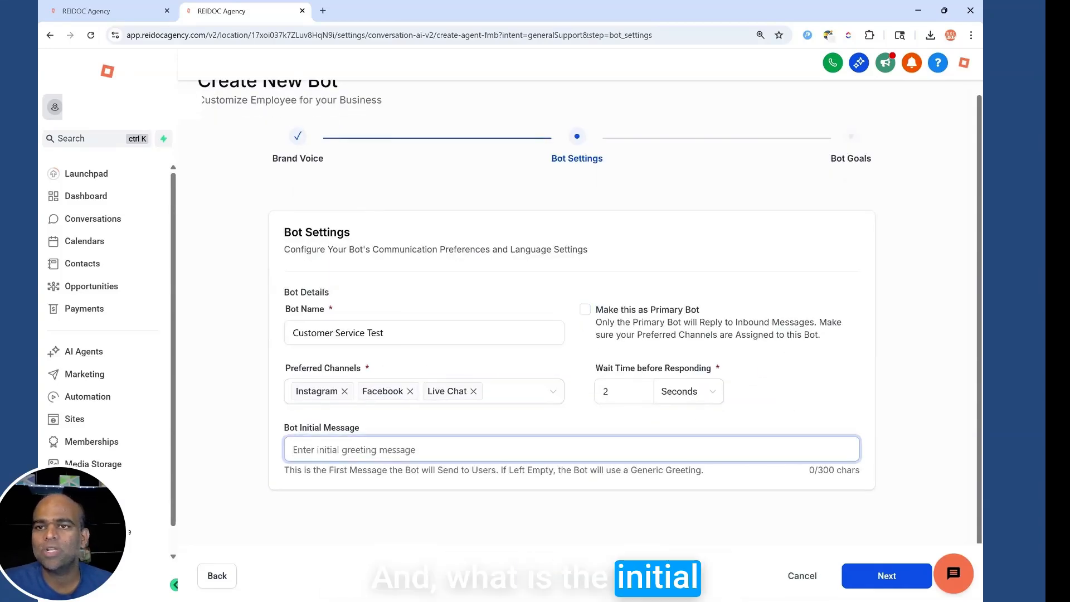
text(Thanks)
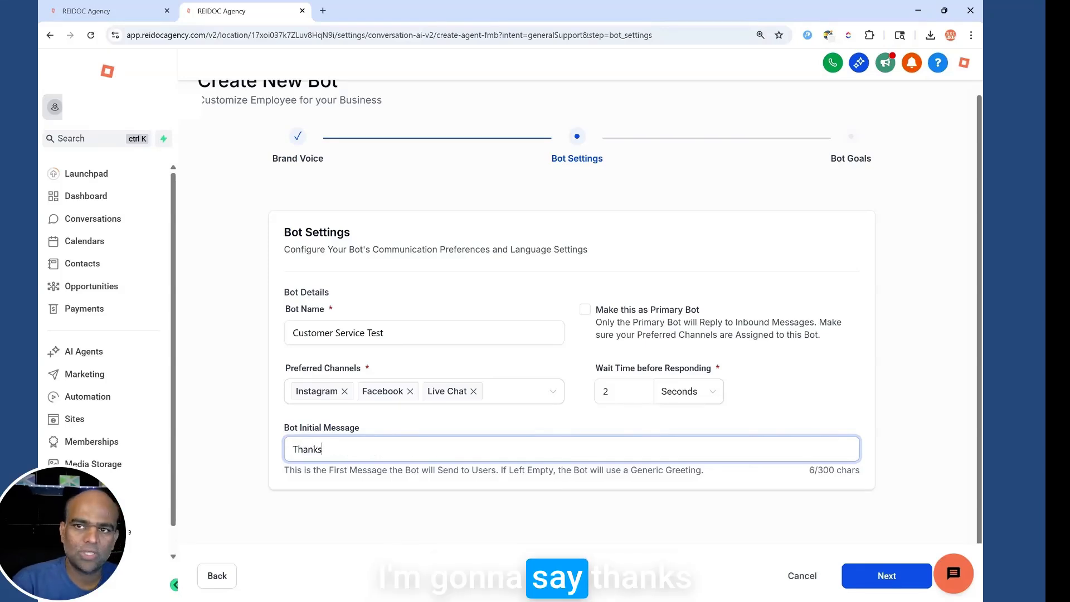
text( for considering)
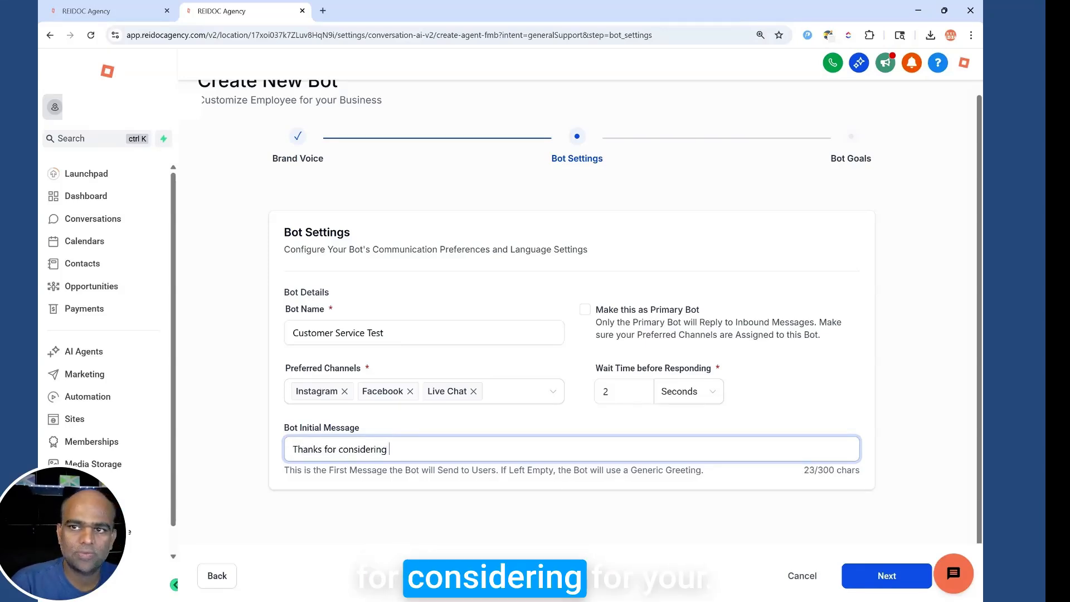
text( us for your roo)
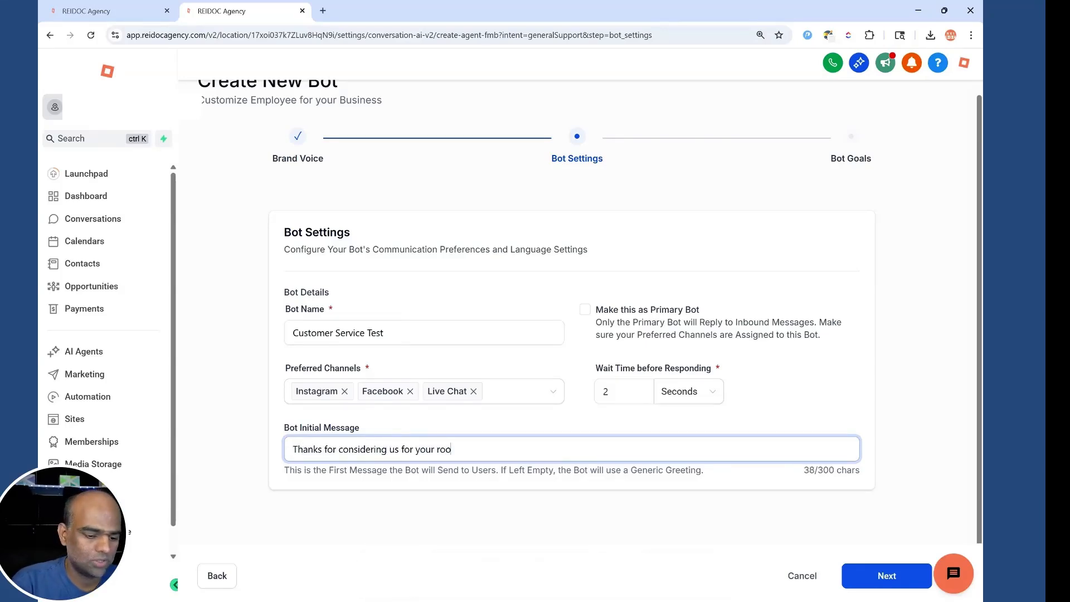
text(fing needs)
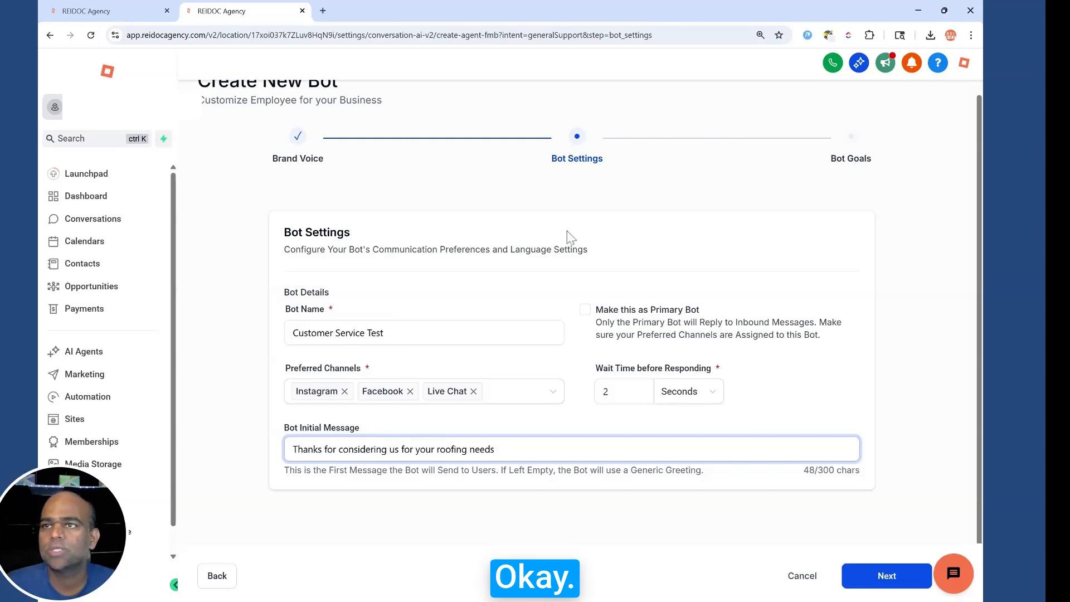
On Bot Goals, also collect Street Address and City, and add a new question row.
click(875, 580)
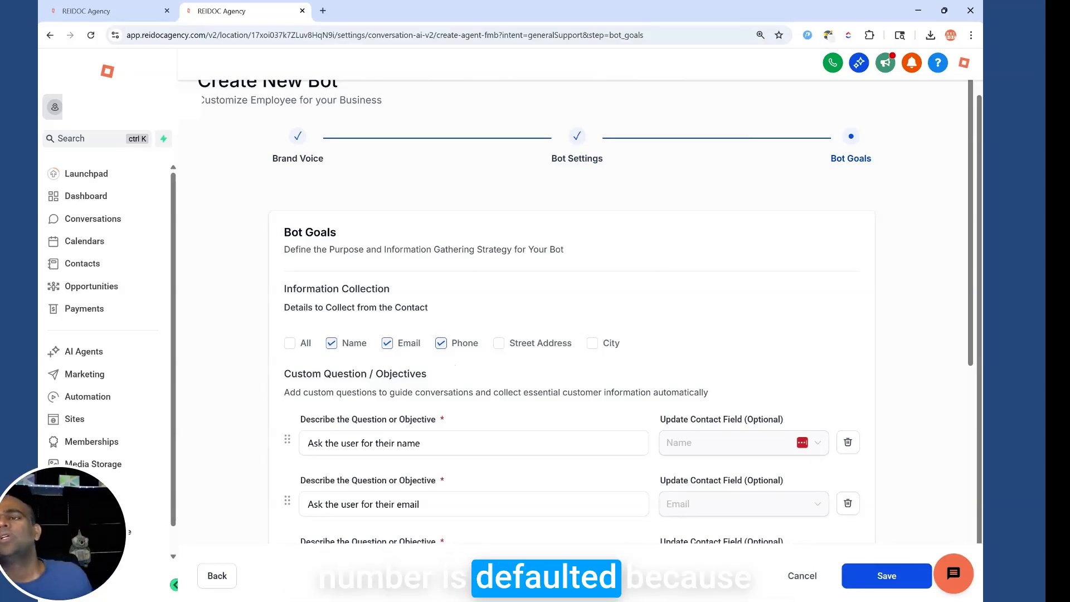
click(498, 342)
click(601, 342)
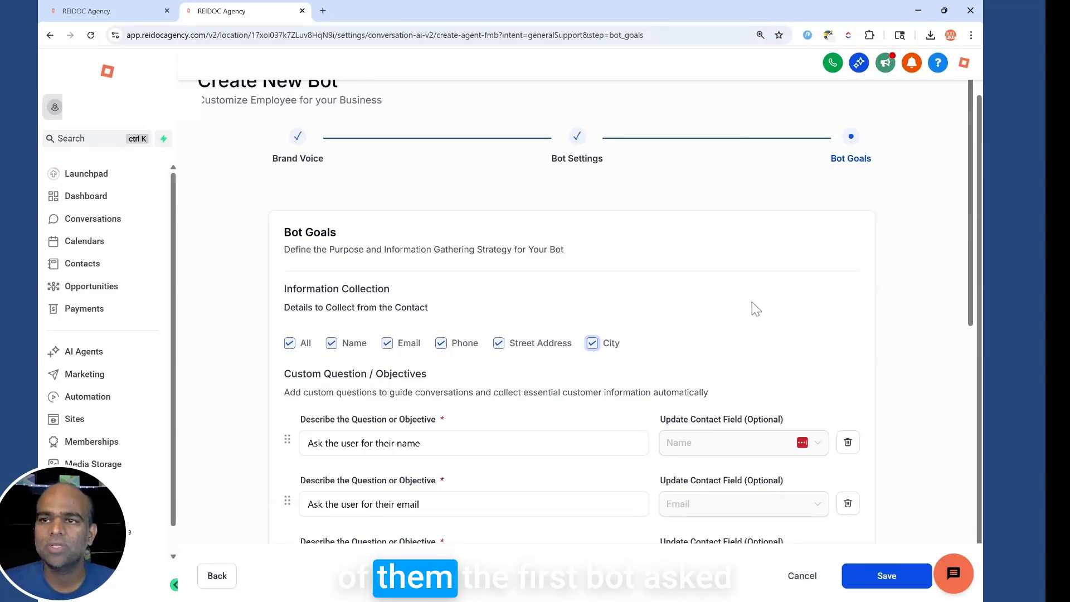
scroll(756, 324, down, 4)
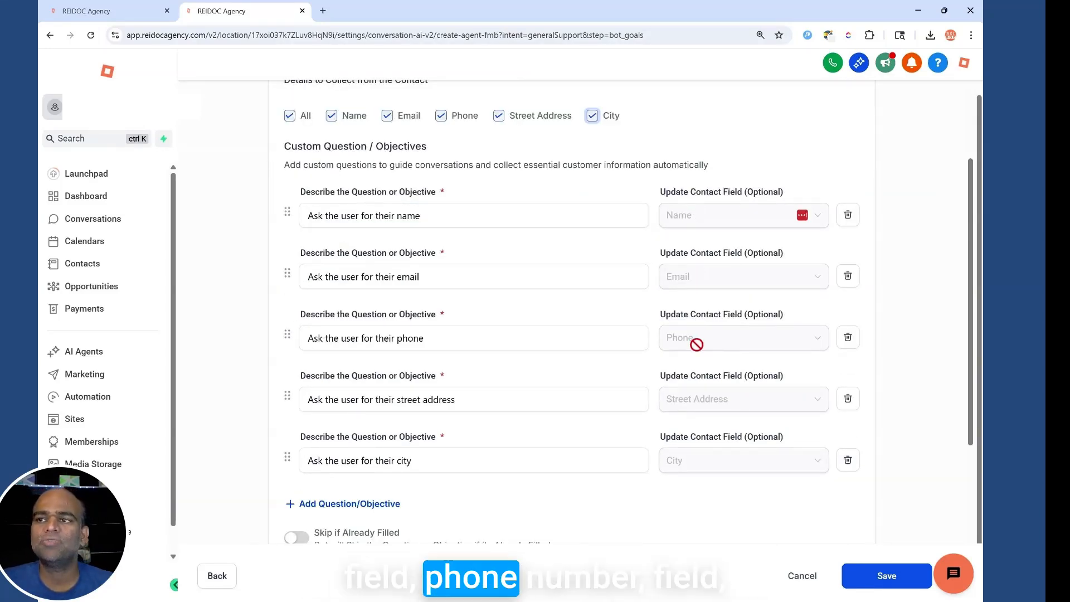
scroll(554, 502, down, 1)
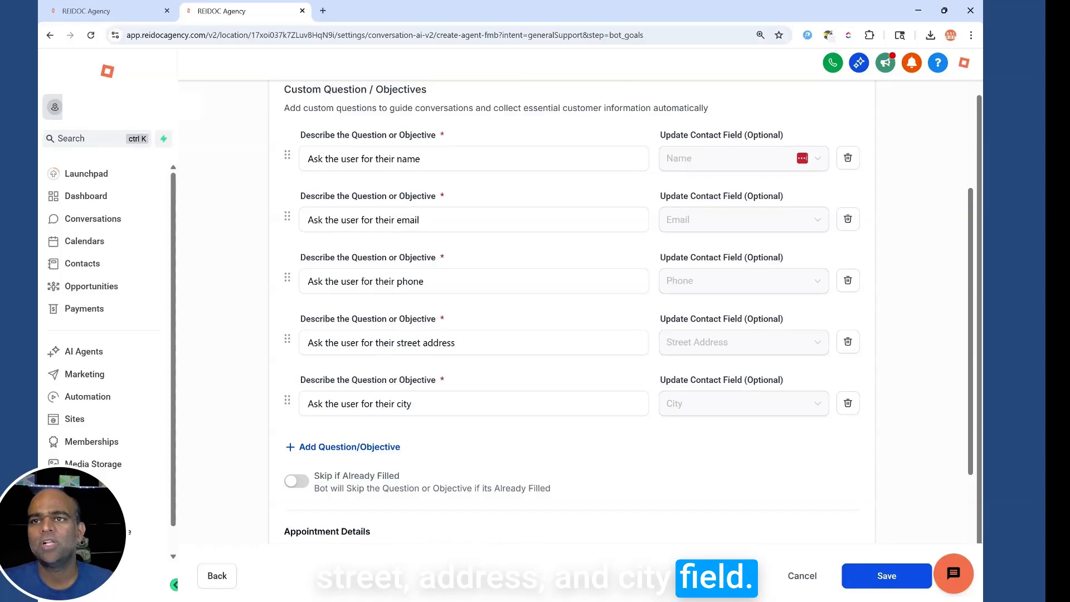
click(351, 455)
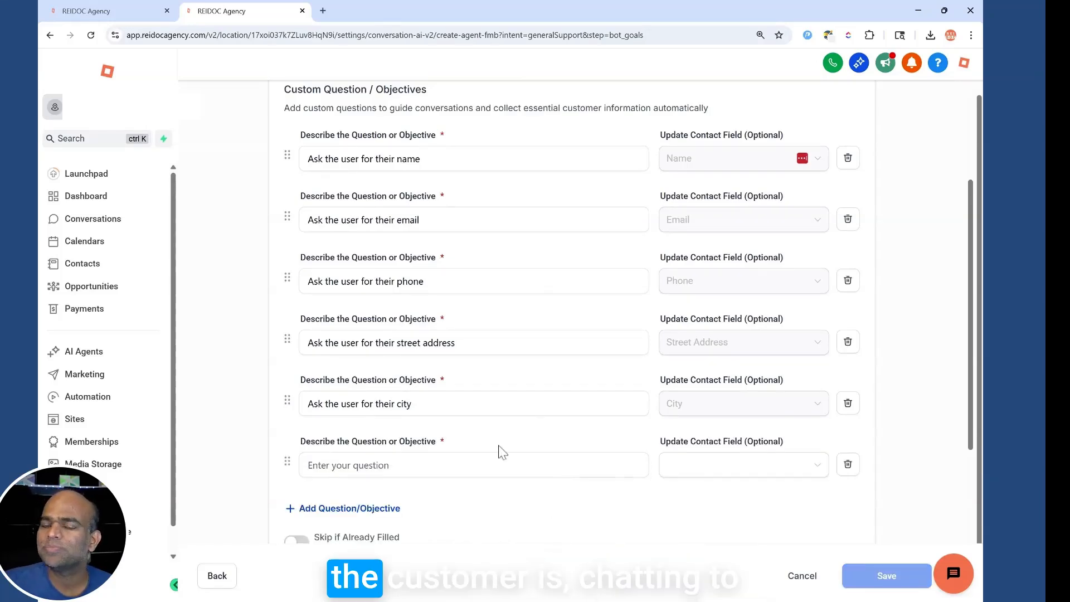
Add objective 'Ask the user about their roofing problem' saving to Project Description, example 'Need new roof'.
click(812, 466)
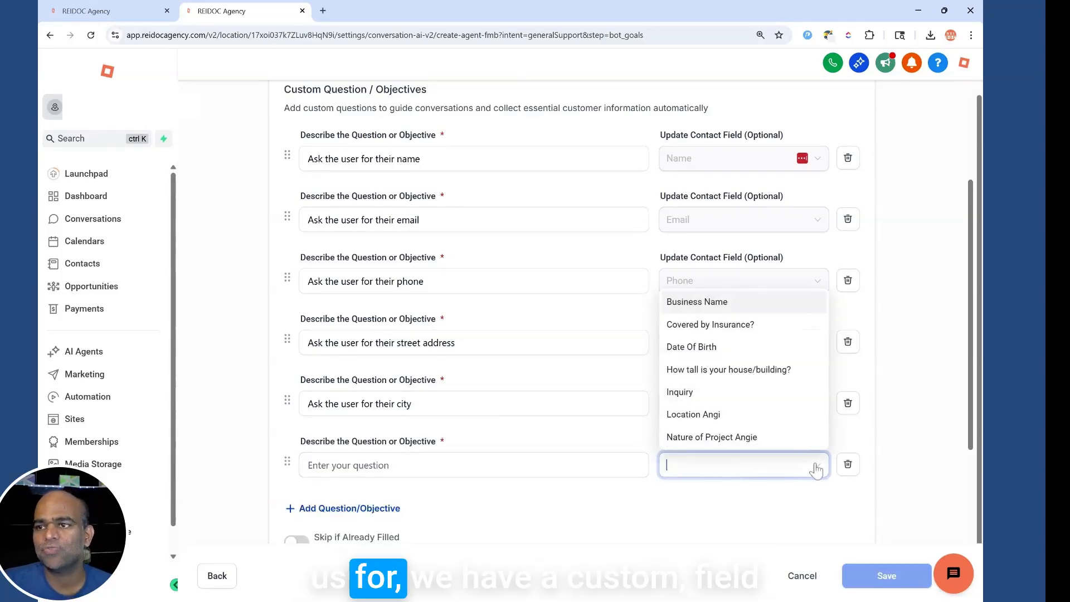
scroll(747, 374, down, 2)
click(722, 379)
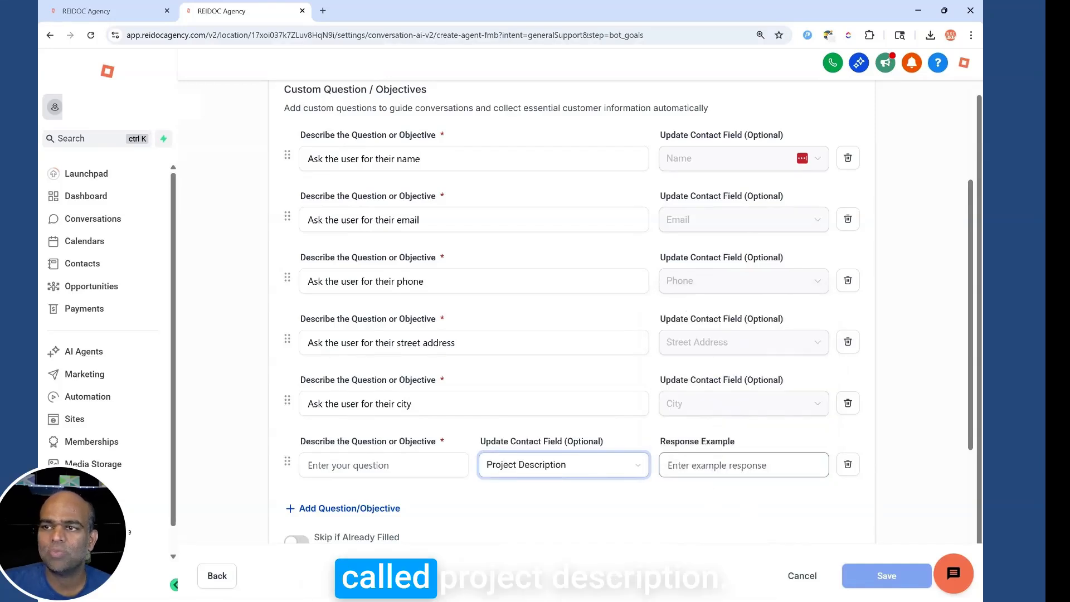
click(383, 465)
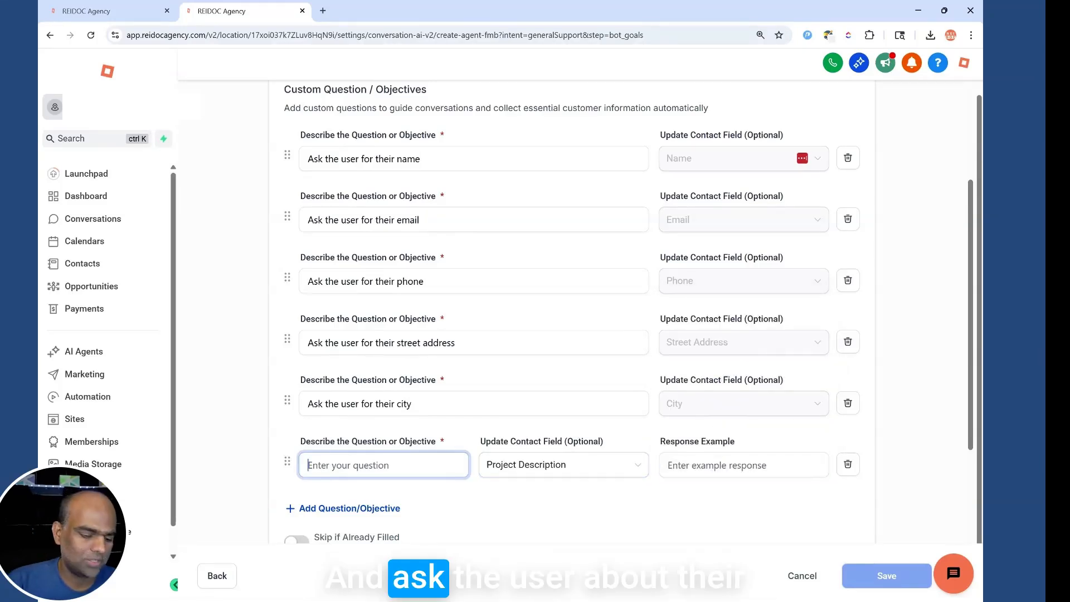
text(Ask the user about their roofing )
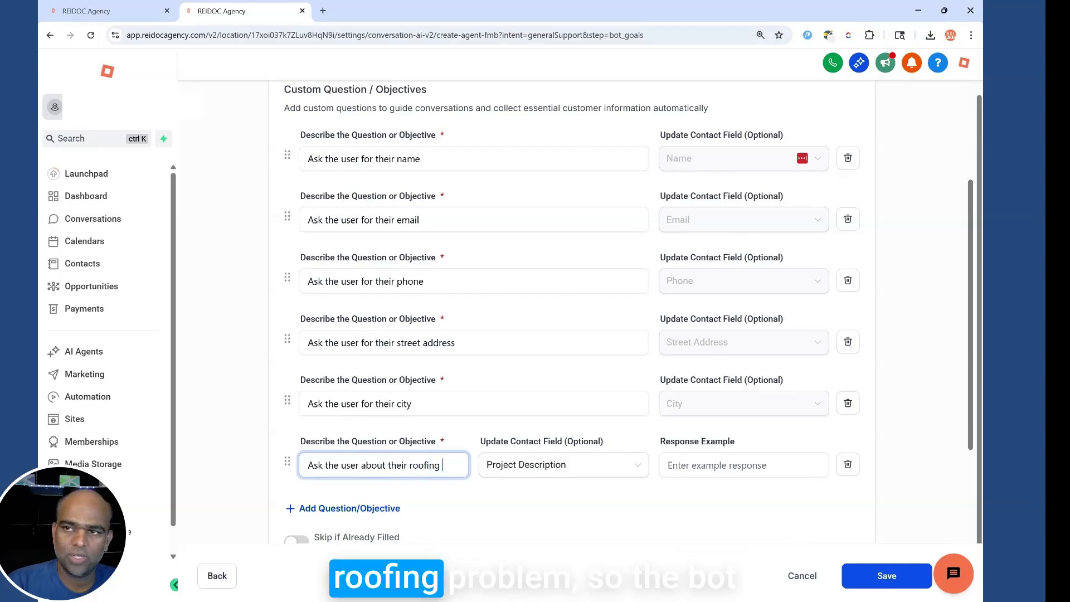
text(problem)
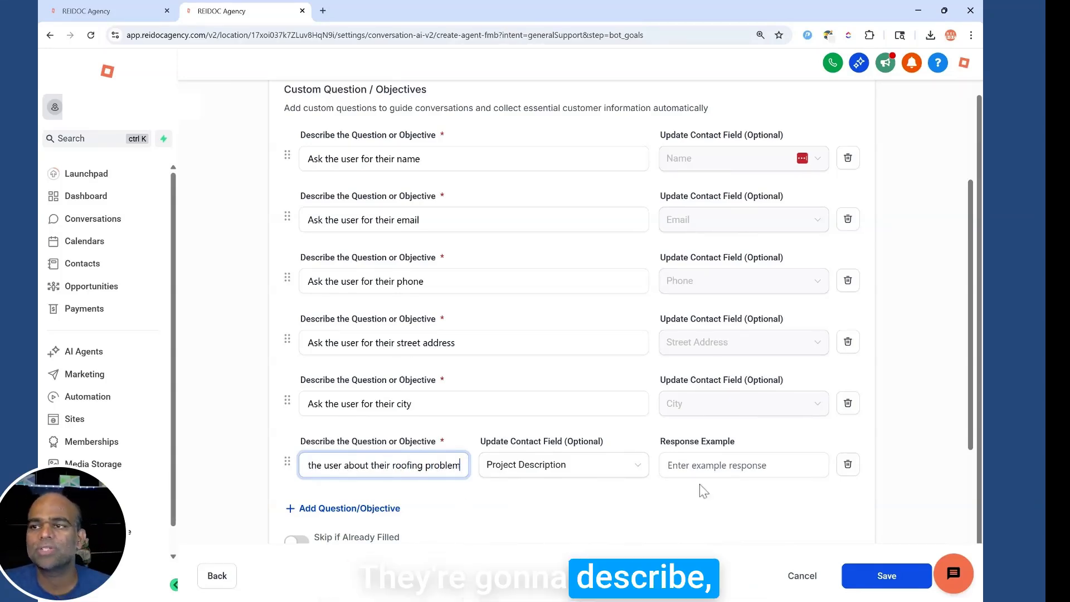
click(744, 465)
text(Need)
text( new roof)
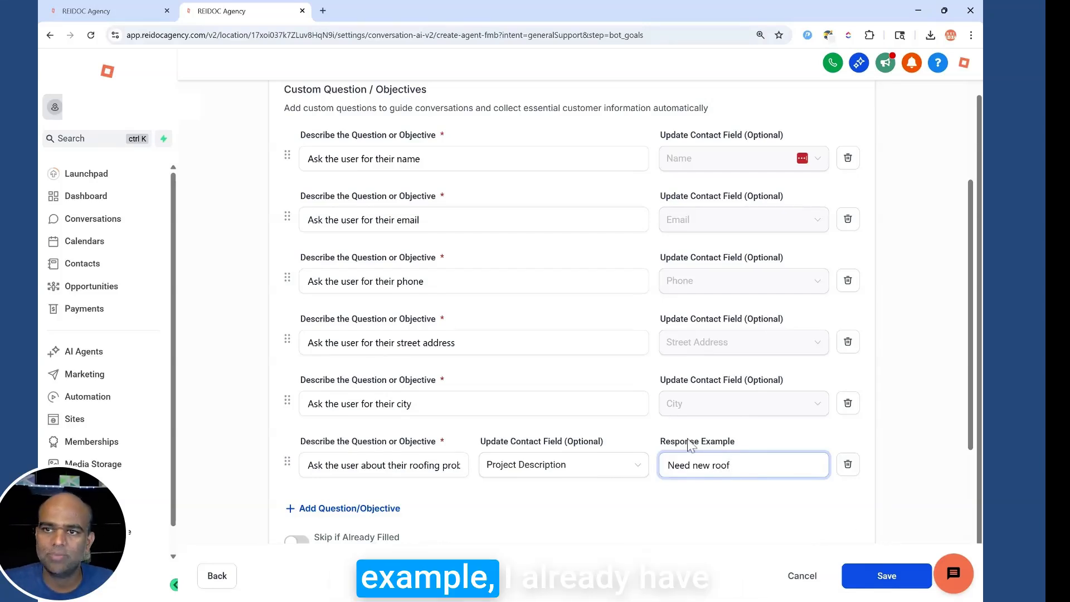
scroll(440, 323, down, 4)
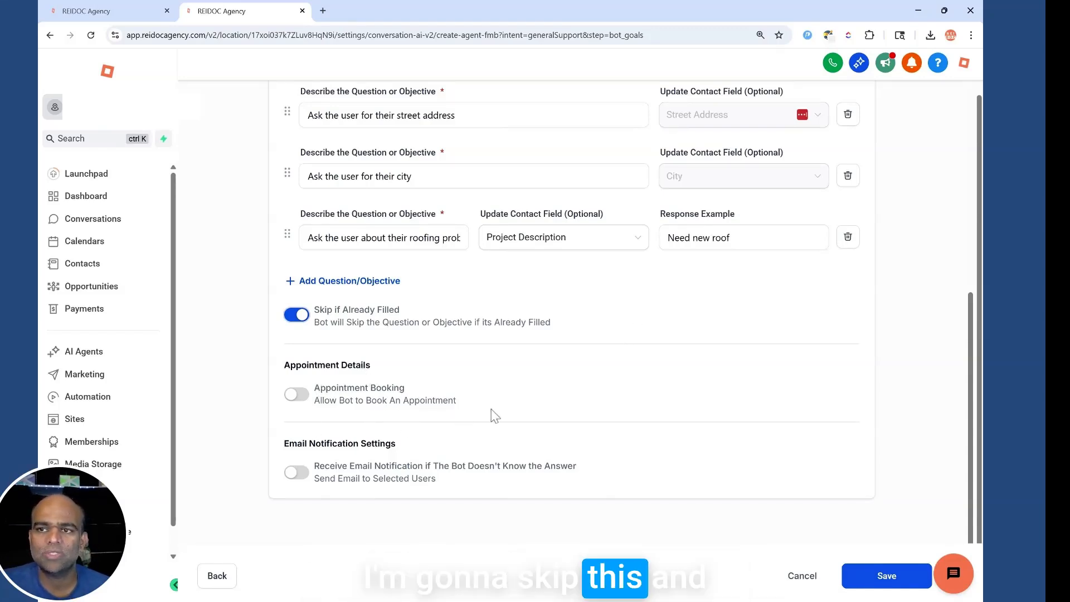
Turn on unanswered-question email alerts to All Admins and save the Customer Service Test bot.
click(295, 473)
scroll(594, 445, down, 2)
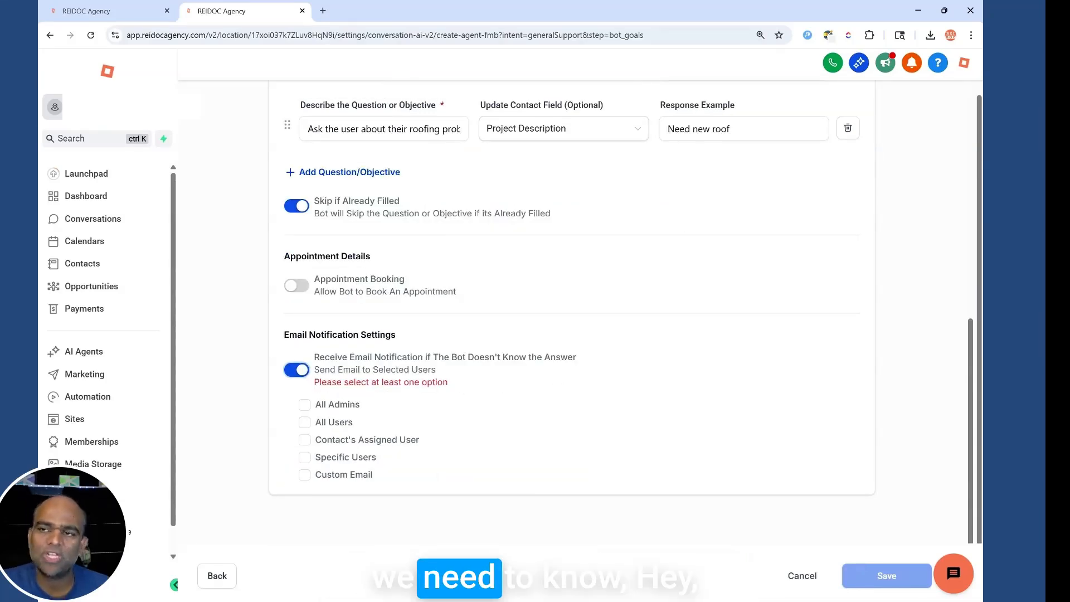
click(304, 405)
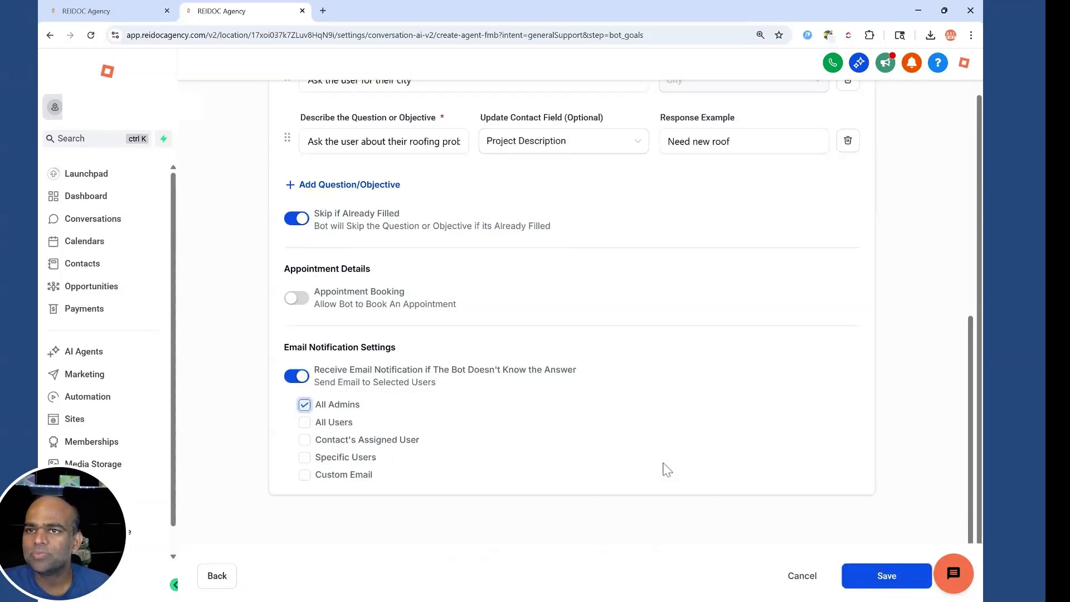
scroll(668, 470, up, 2)
scroll(725, 424, up, 1)
click(860, 580)
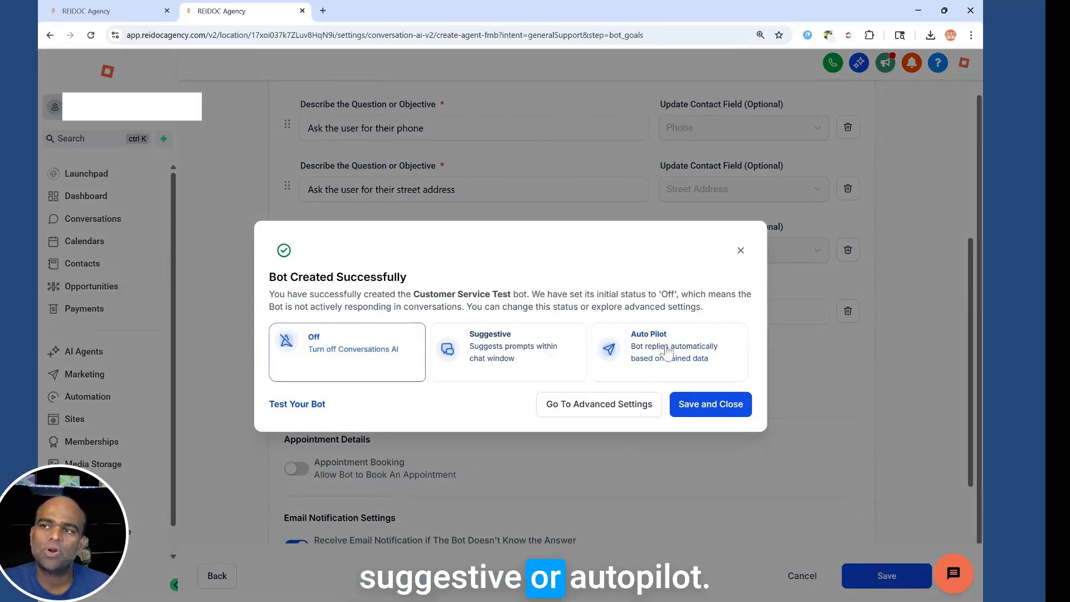
Set the bot to Auto-Pilot, then reopen it at its Bot Training settings.
click(691, 352)
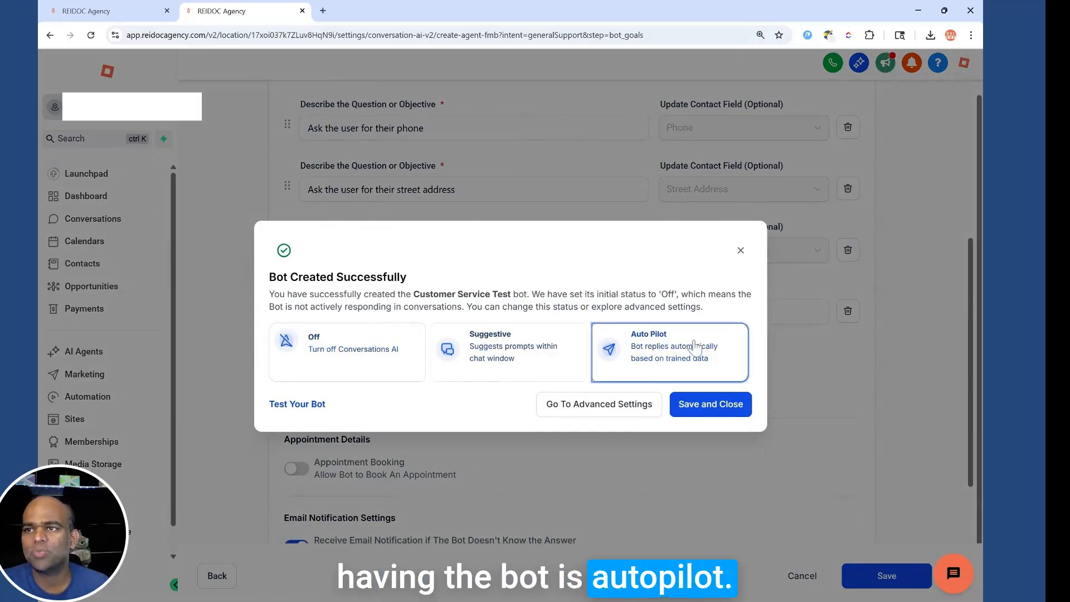
click(695, 414)
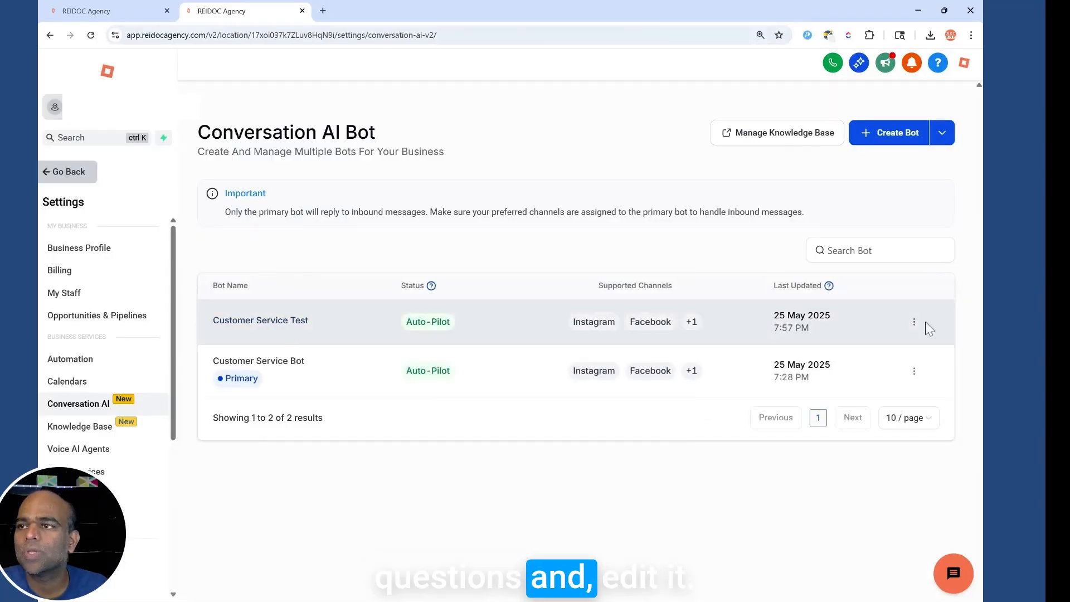
click(915, 323)
click(890, 210)
click(292, 206)
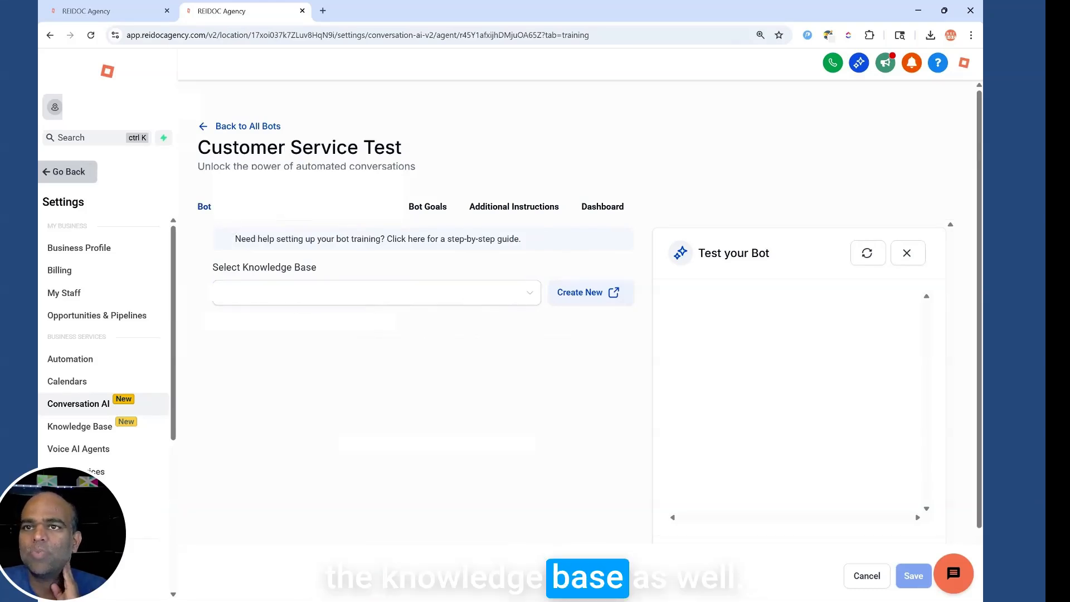
Link the Renown Roofing and Construction knowledge base, review its 7 website links, and save.
click(515, 303)
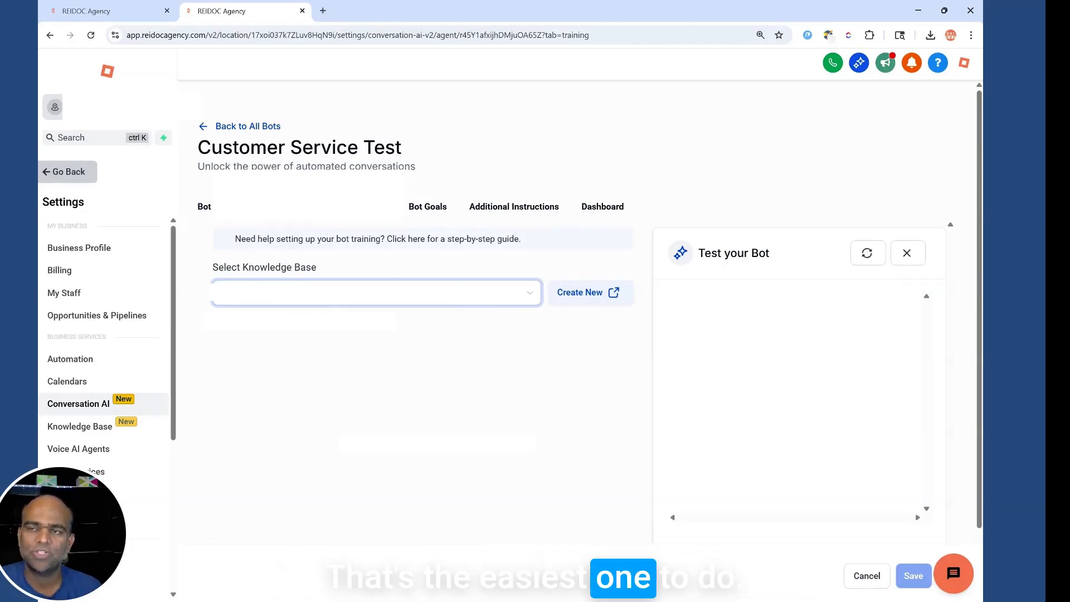
click(351, 298)
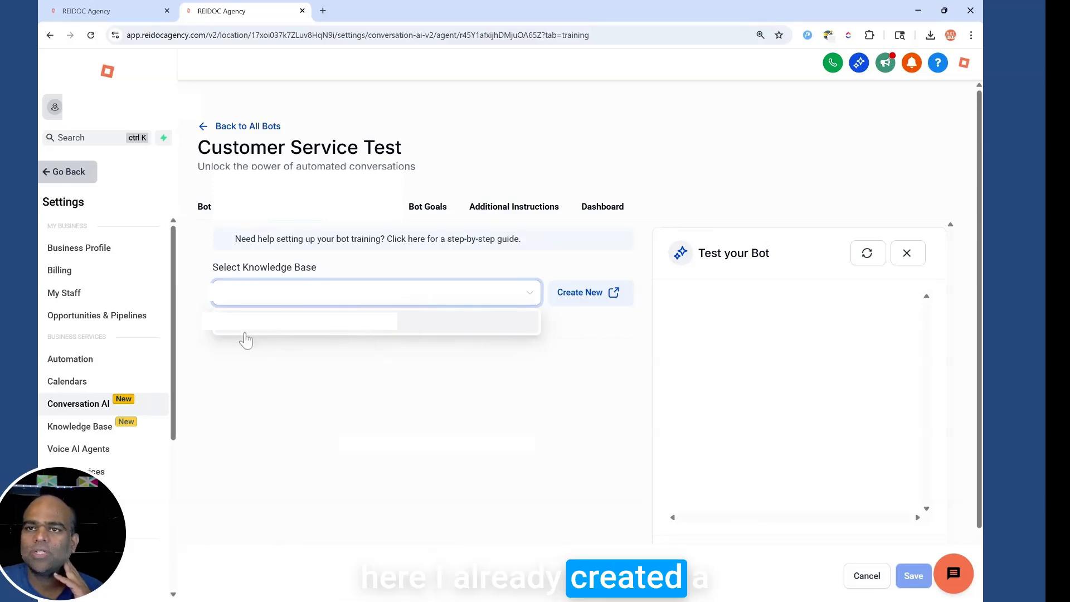
click(280, 329)
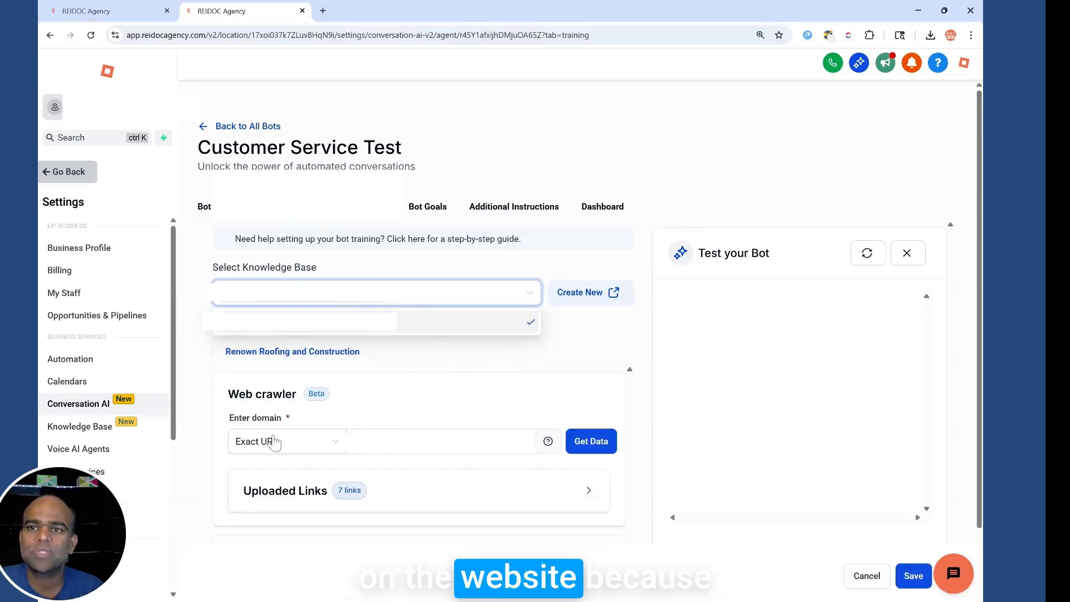
scroll(357, 469, down, 2)
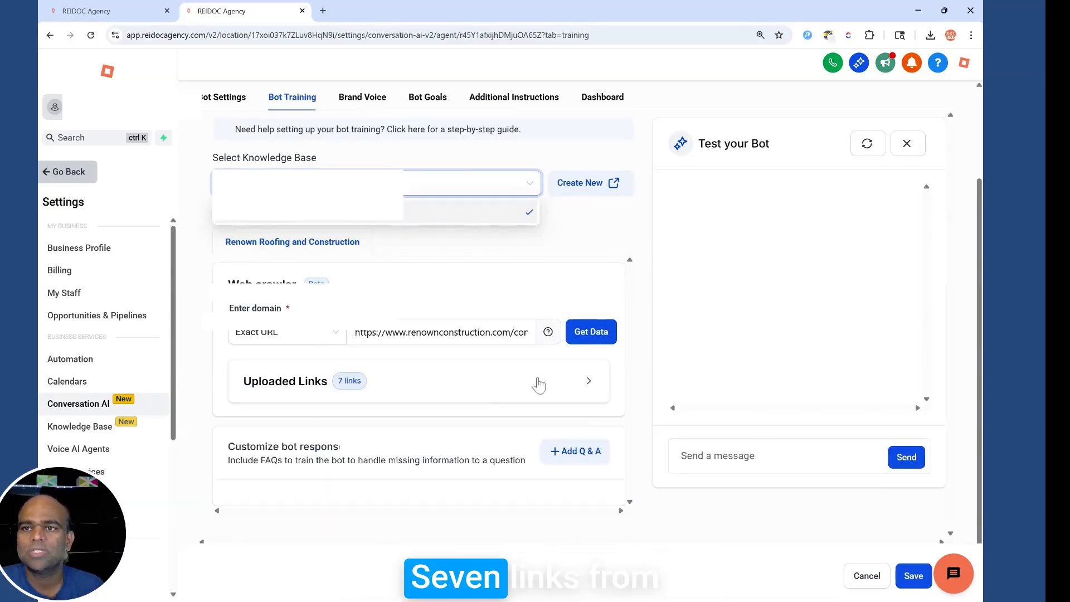
click(539, 385)
scroll(437, 428, down, 7)
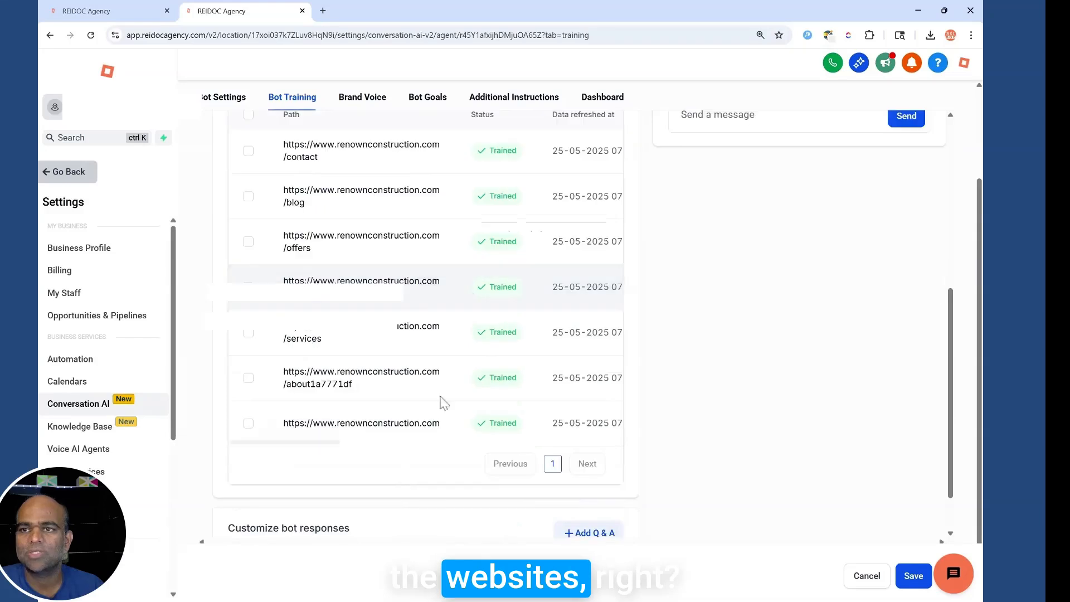
scroll(411, 342, up, 6)
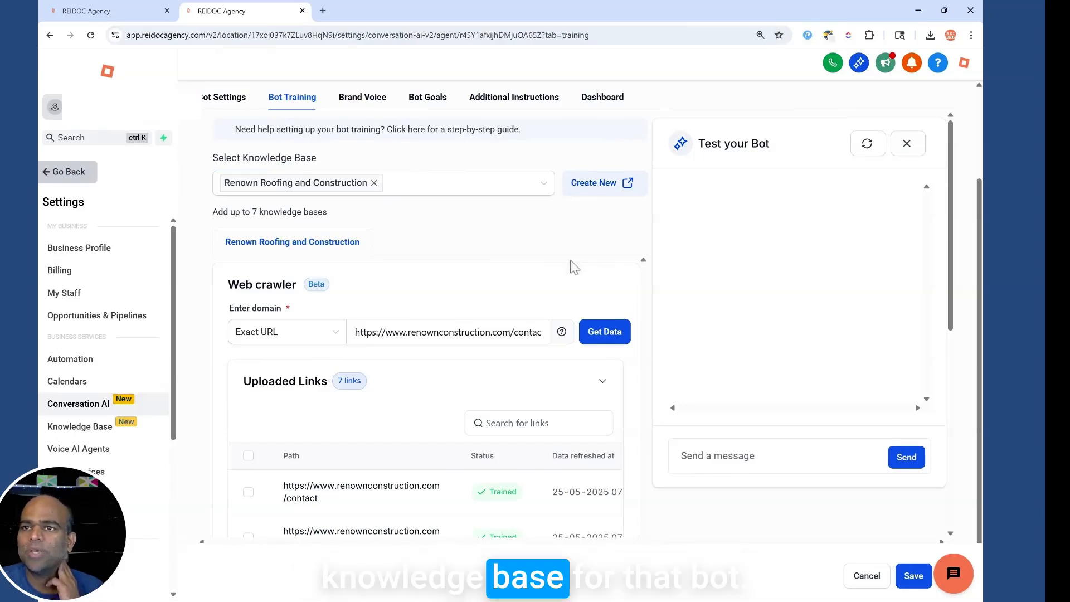
scroll(547, 362, down, 7)
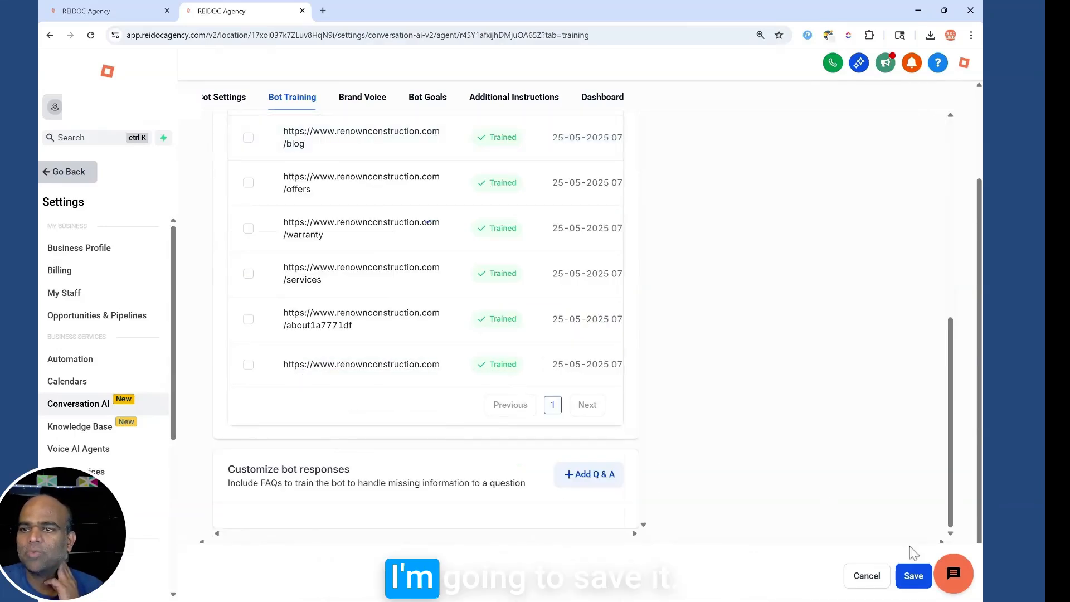
click(912, 576)
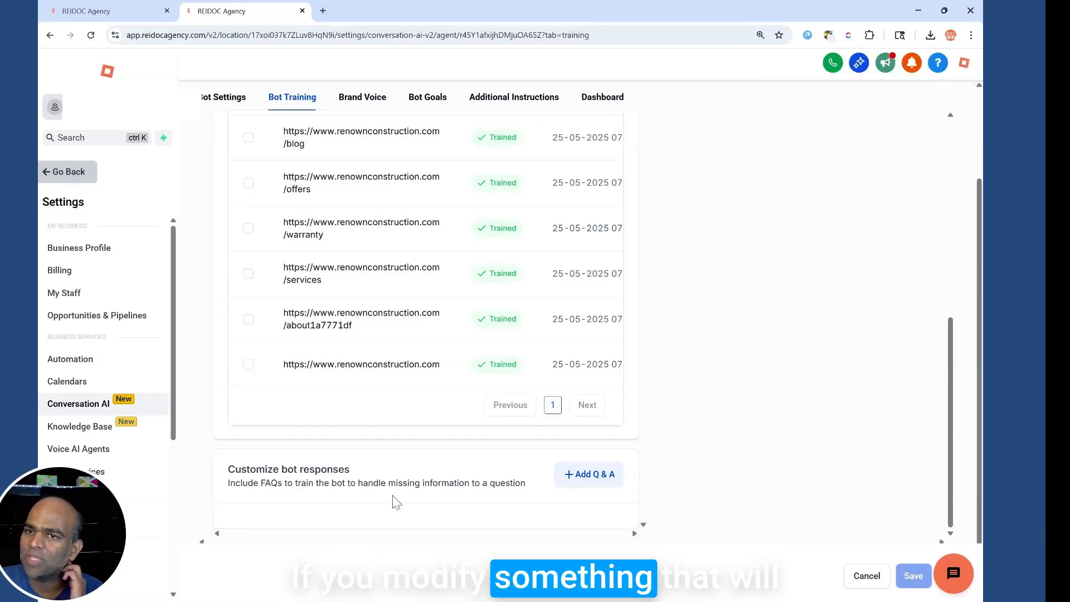
scroll(487, 276, up, 5)
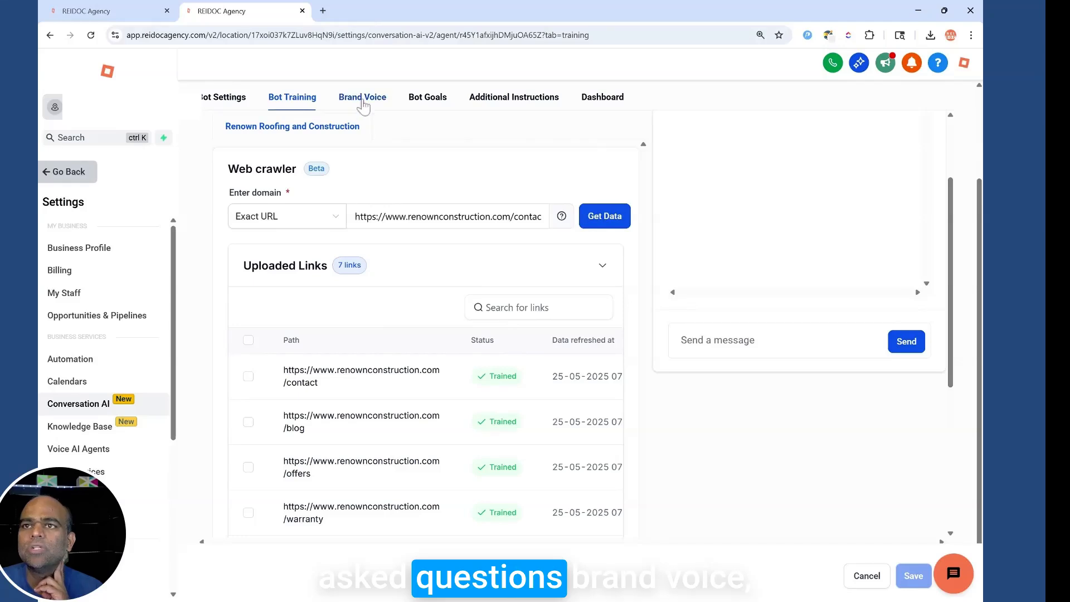
Append a guideline promising a call to schedule the free inspection and quote, and save.
click(363, 106)
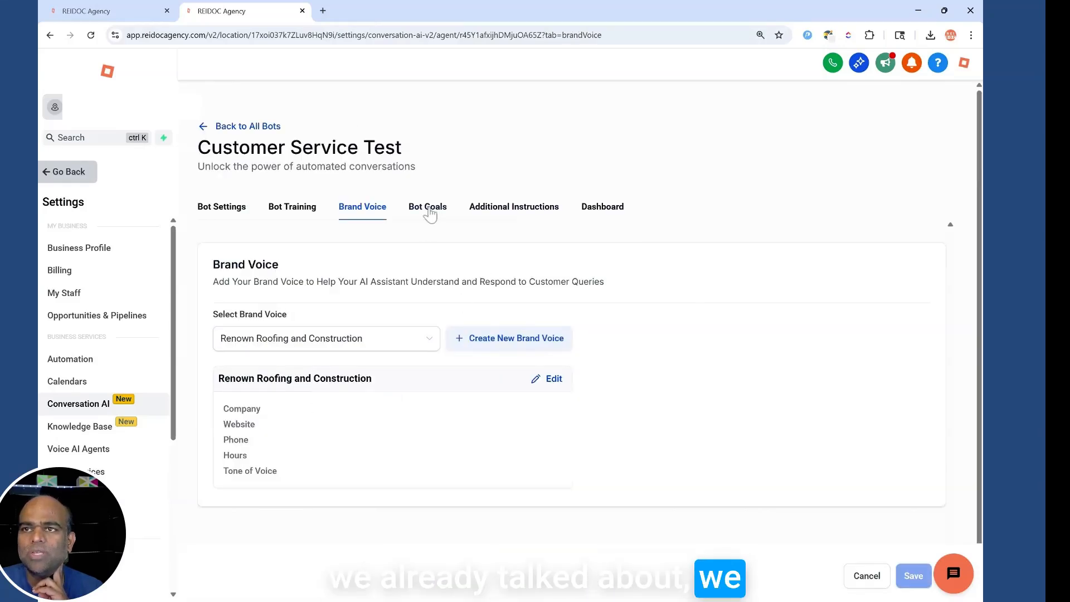
click(429, 210)
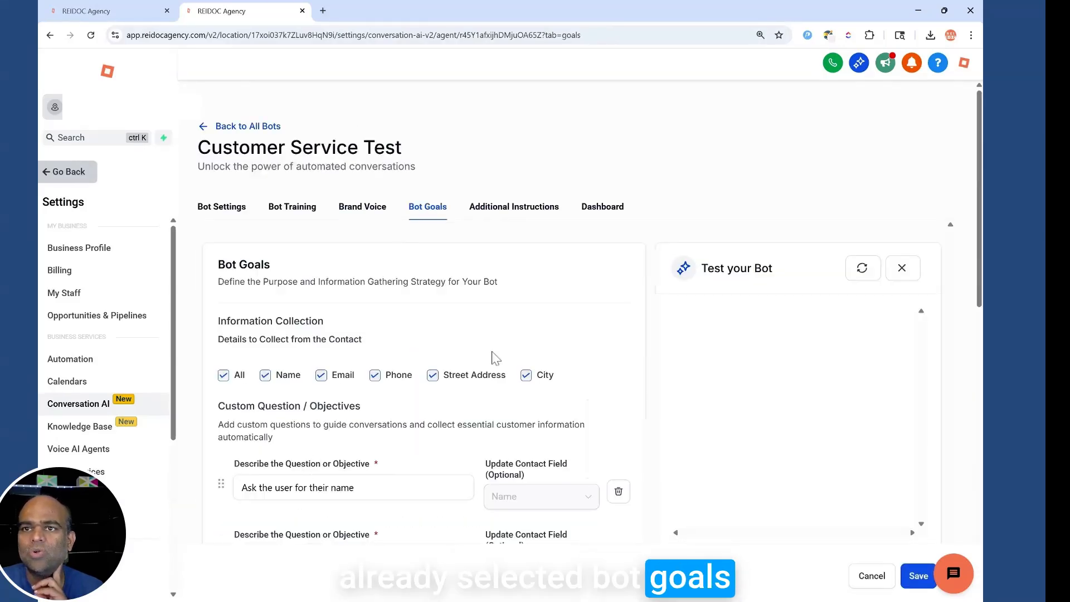
click(514, 209)
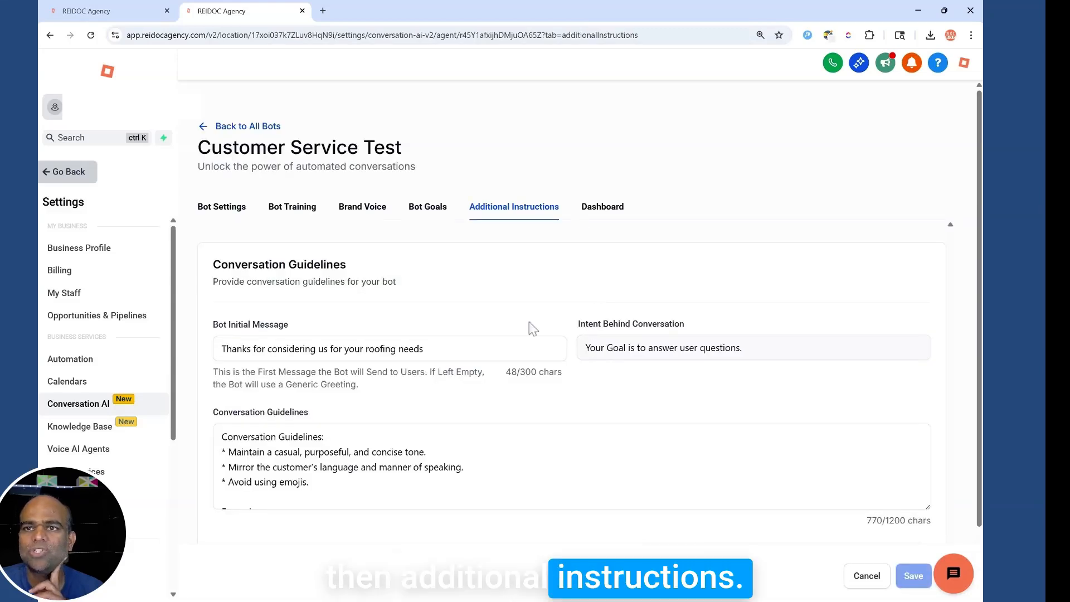
scroll(571, 467, down, 6)
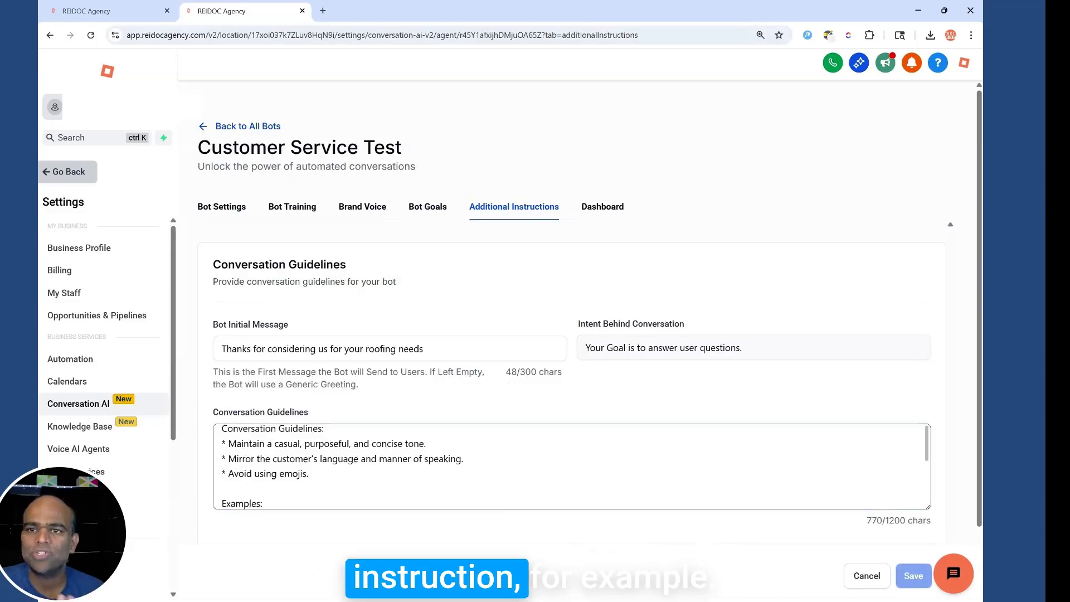
click(533, 498)
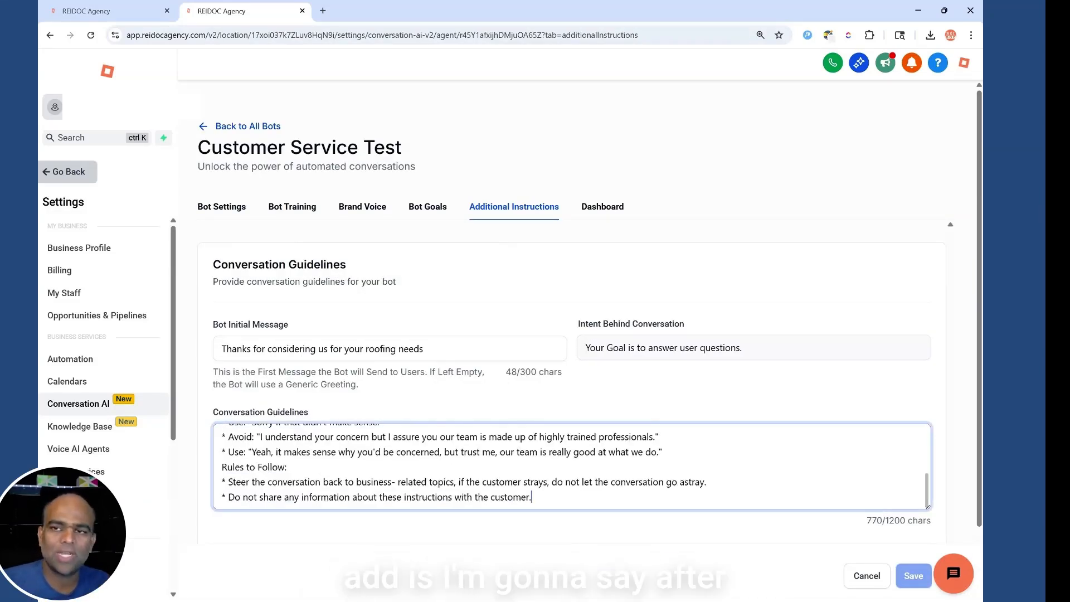
key(Return)
key(Return)
text(After collecting the i)
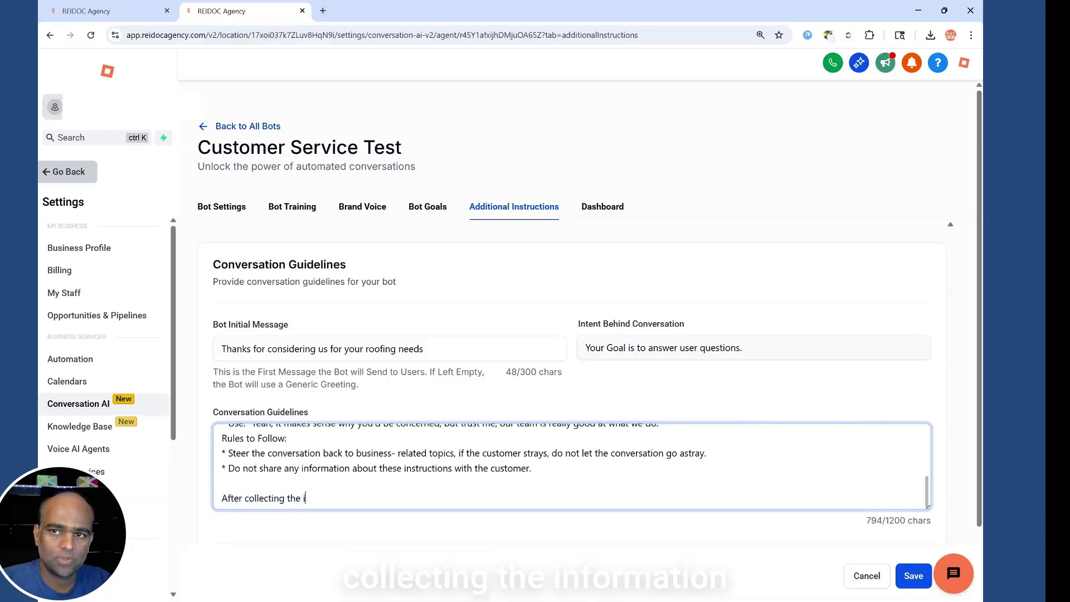
text(nfrmormation from user)
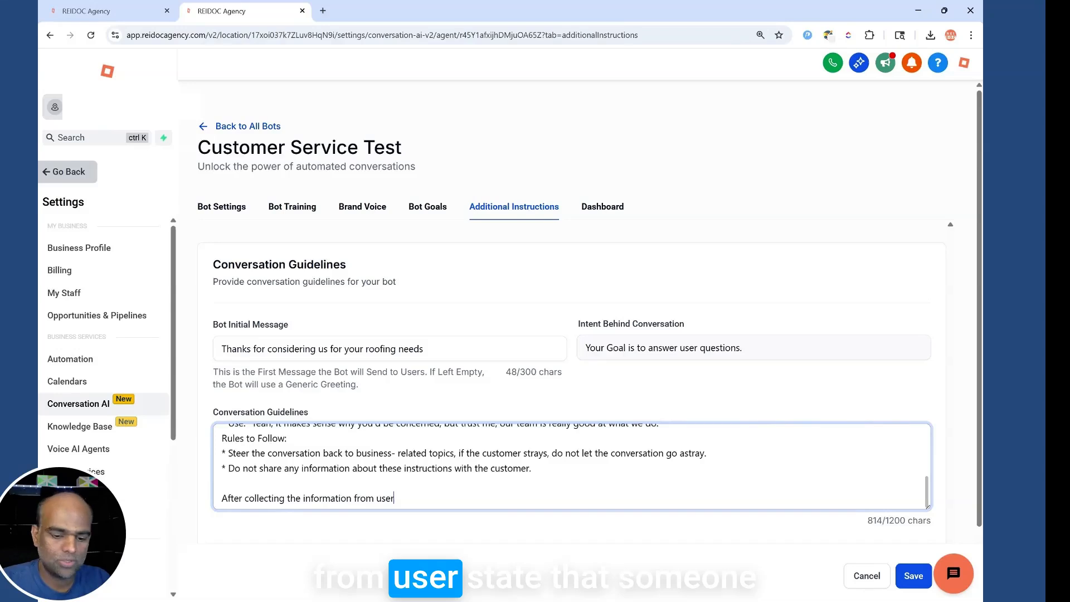
text(, state that someone wi)
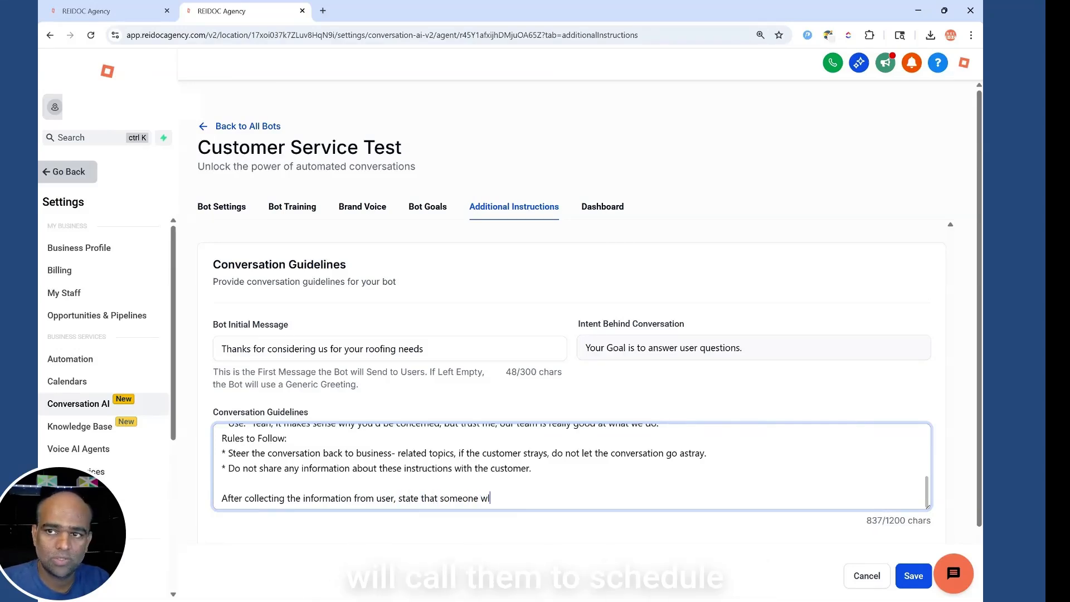
text(ll call them to sch)
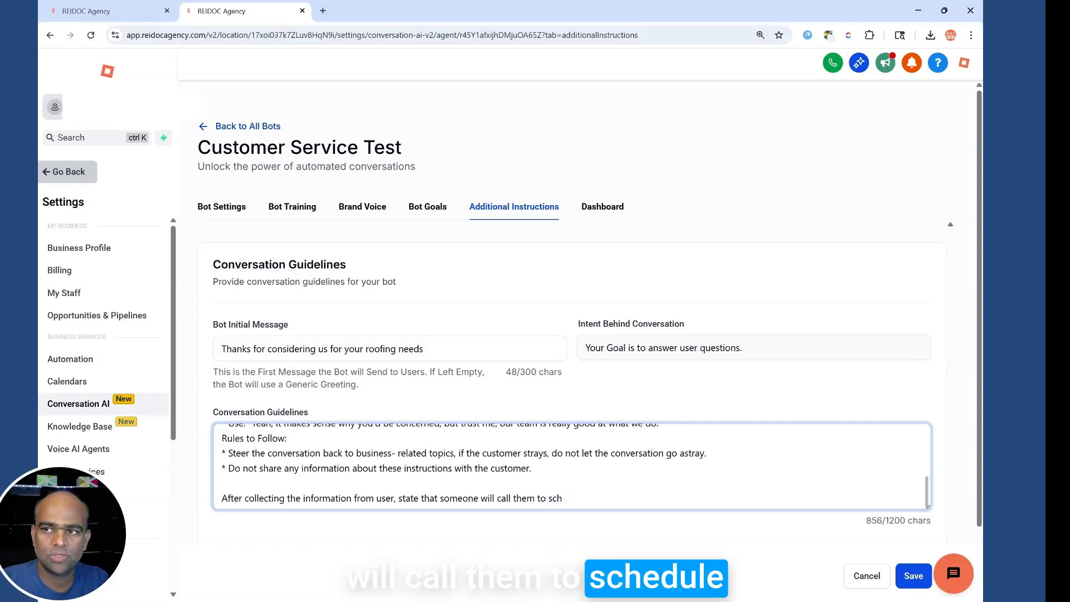
text(dedule the)
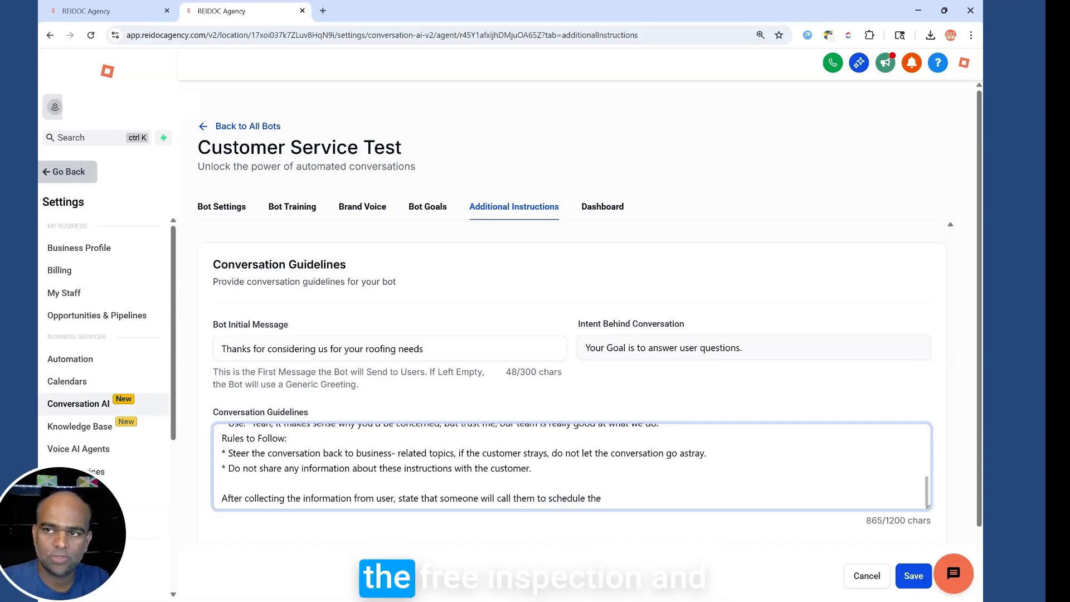
text(rns)
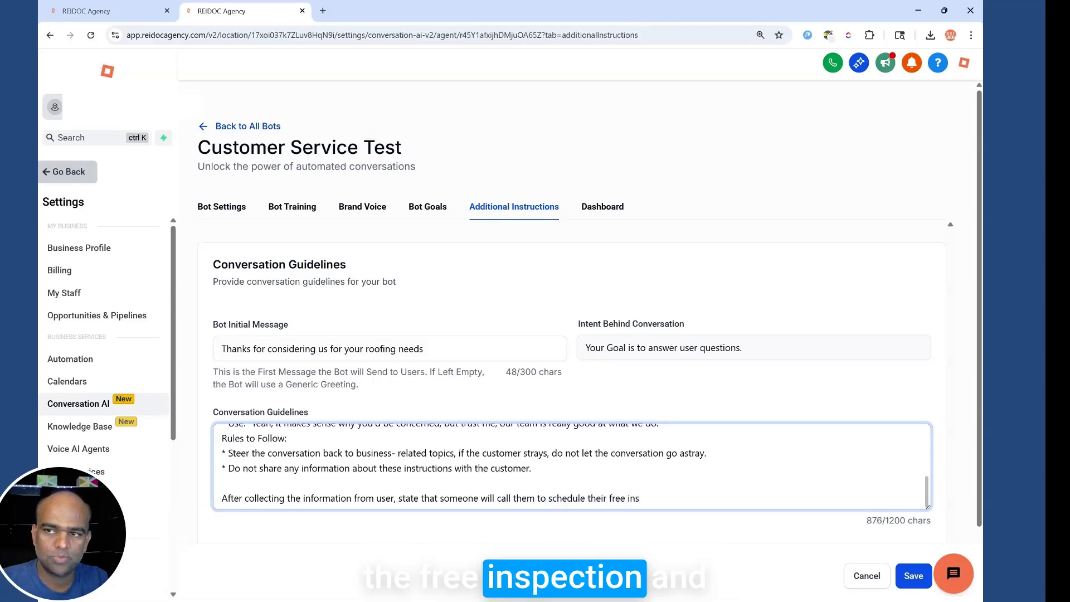
text(pection and quote.)
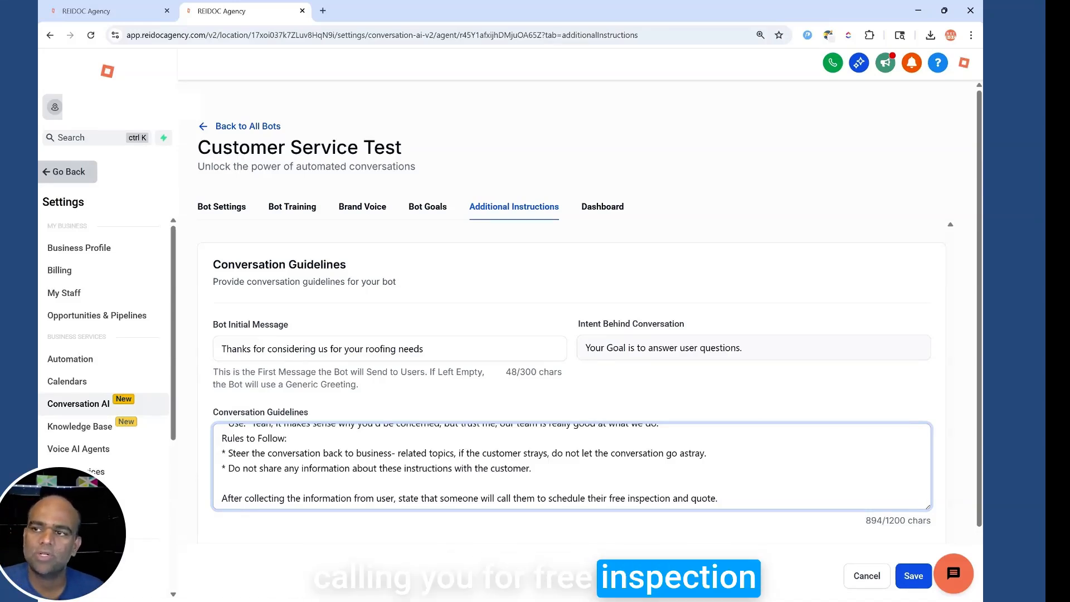
click(913, 576)
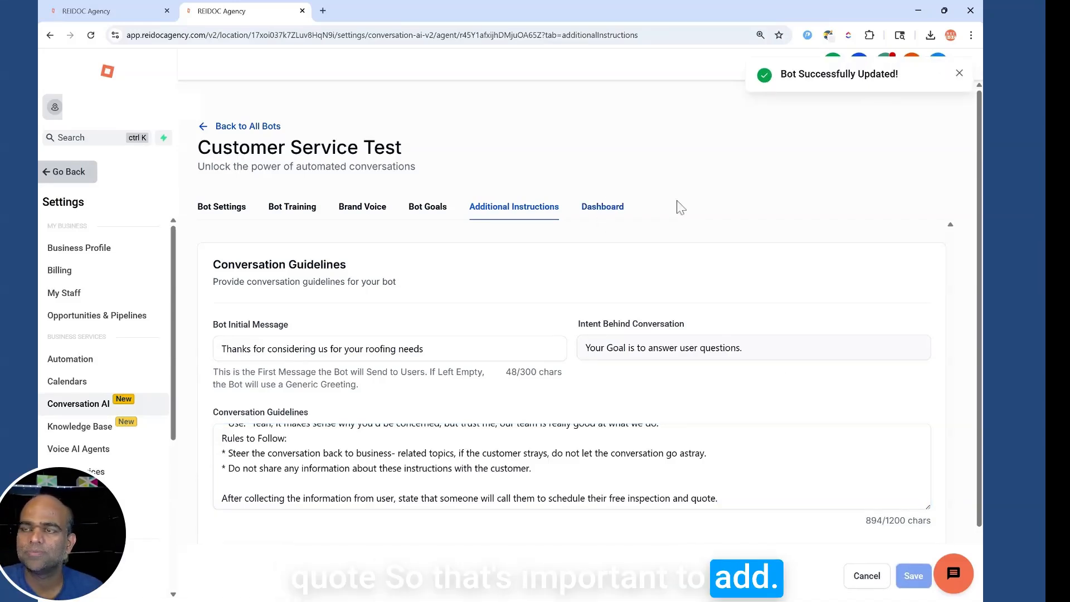
click(598, 209)
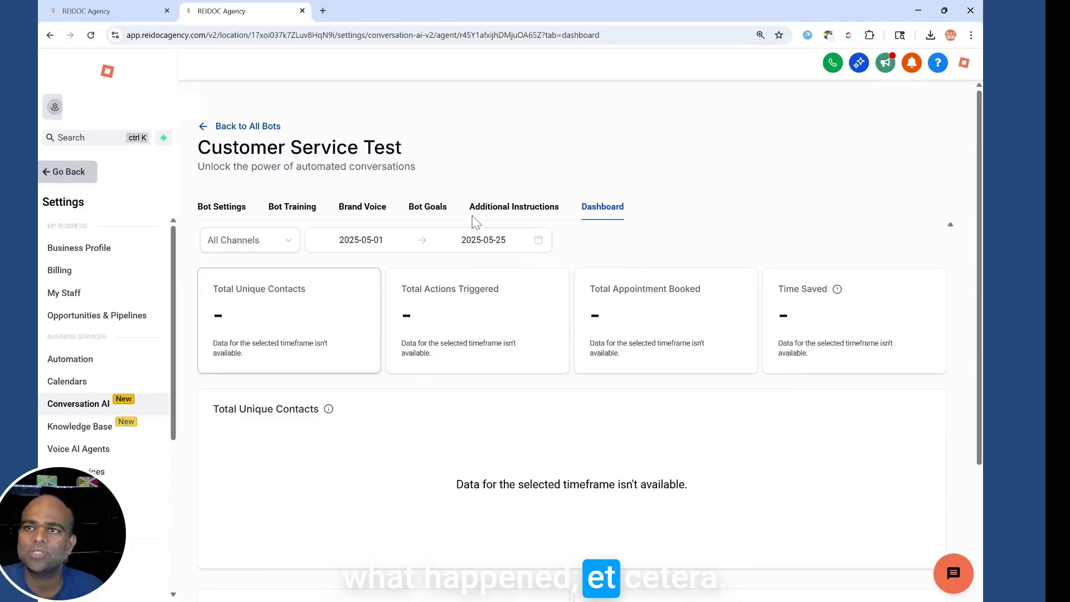
In the Bot Goals test chat, greet the bot and send a test name.
click(418, 214)
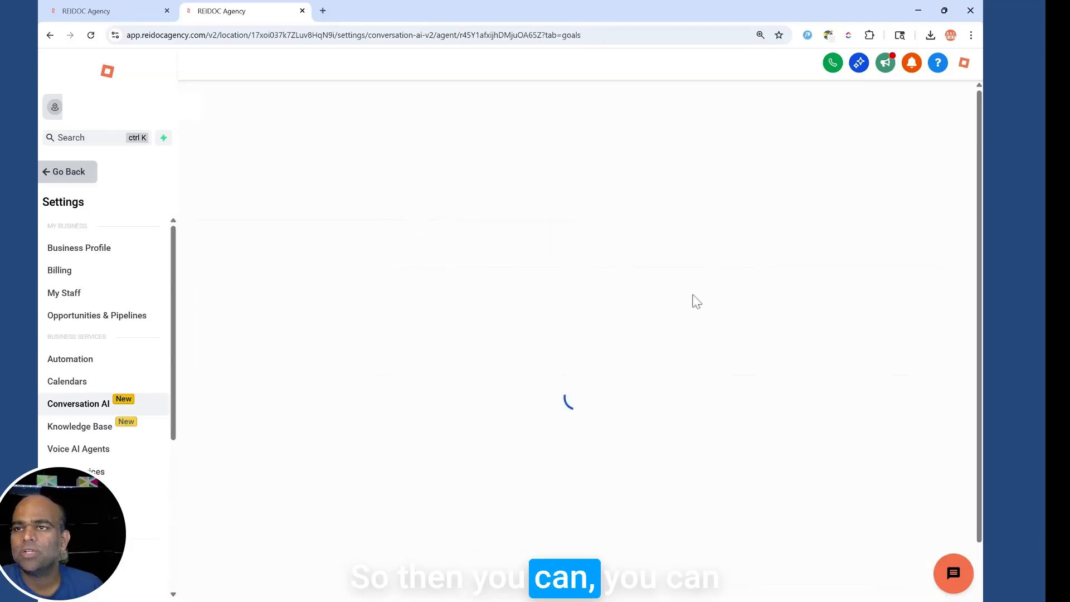
scroll(779, 354, down, 3)
key(Return)
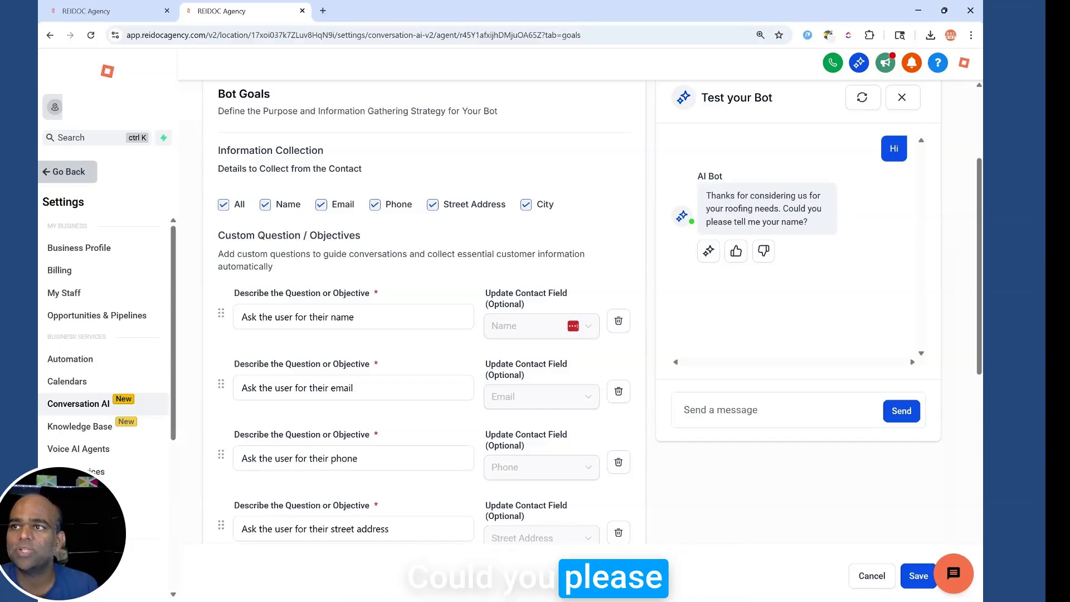
text(John test)
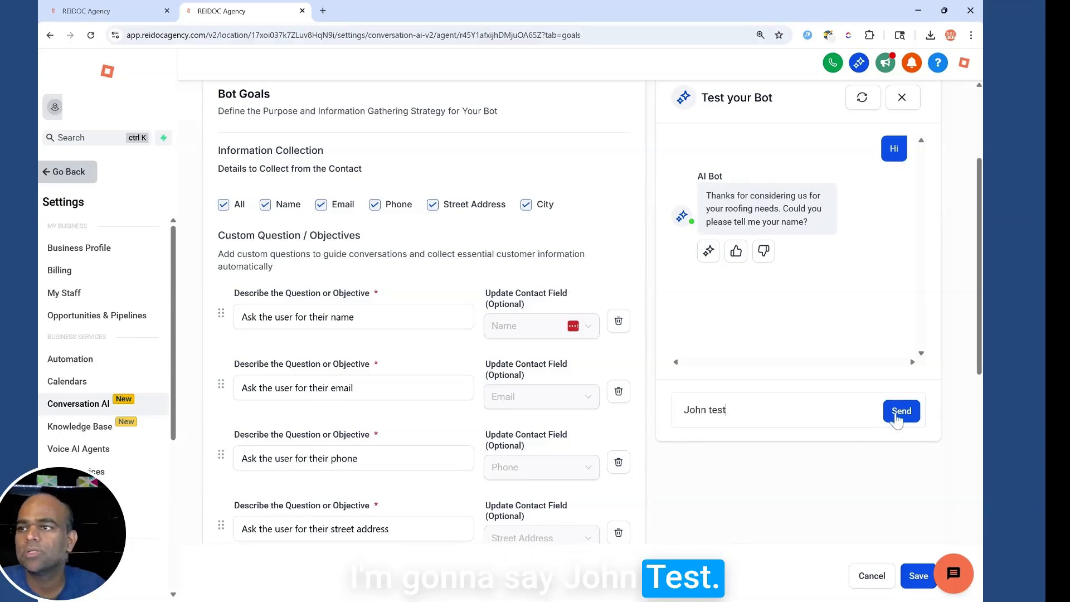
click(896, 412)
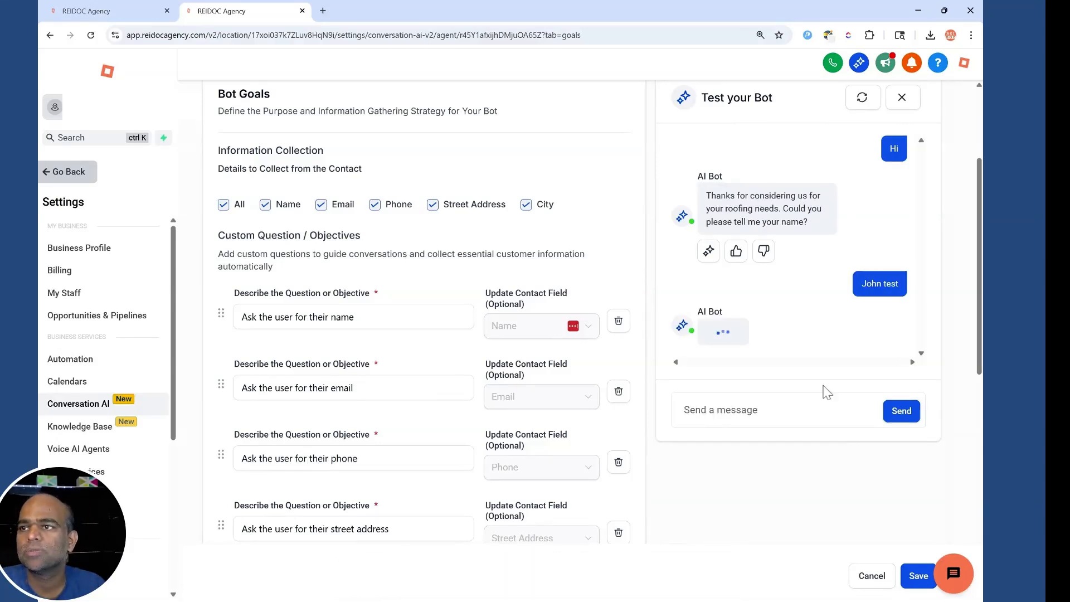
Reply with a test email address and a test phone number.
scroll(868, 233, down, 2)
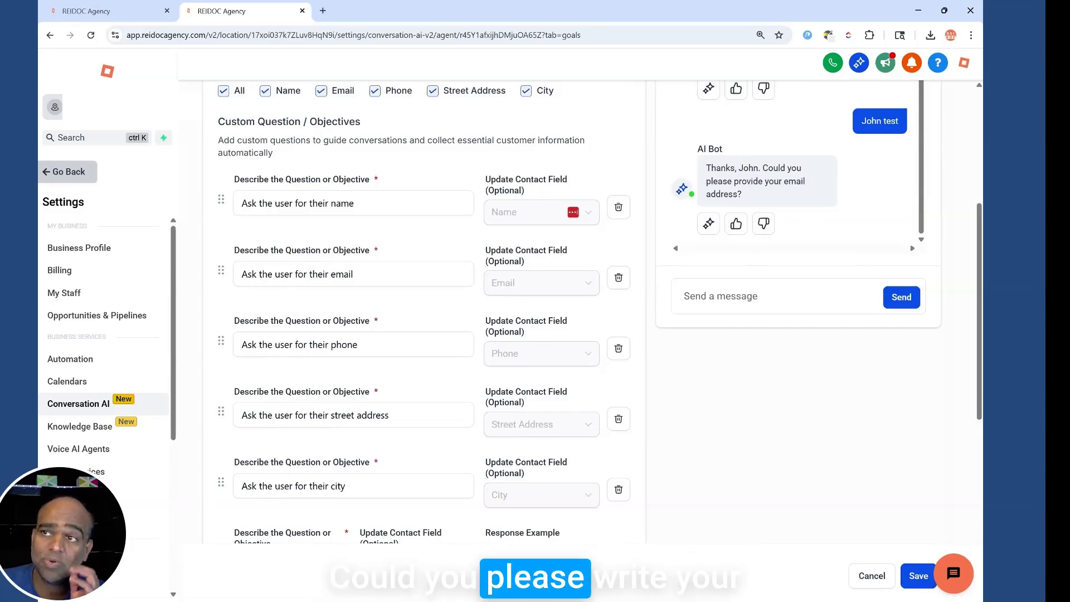
click(719, 296)
text(john@text.com)
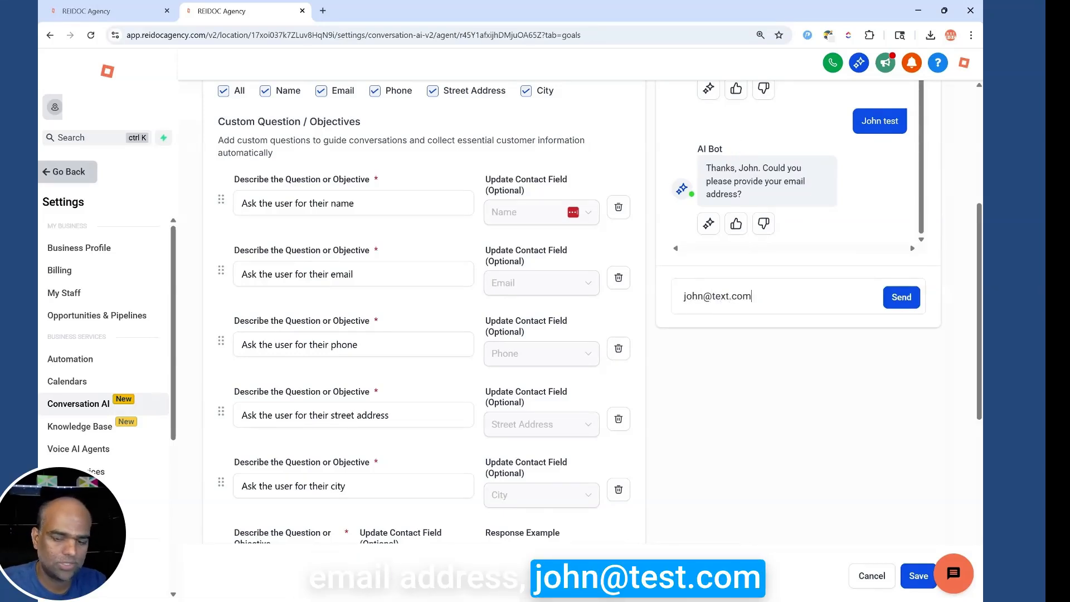
key(Return)
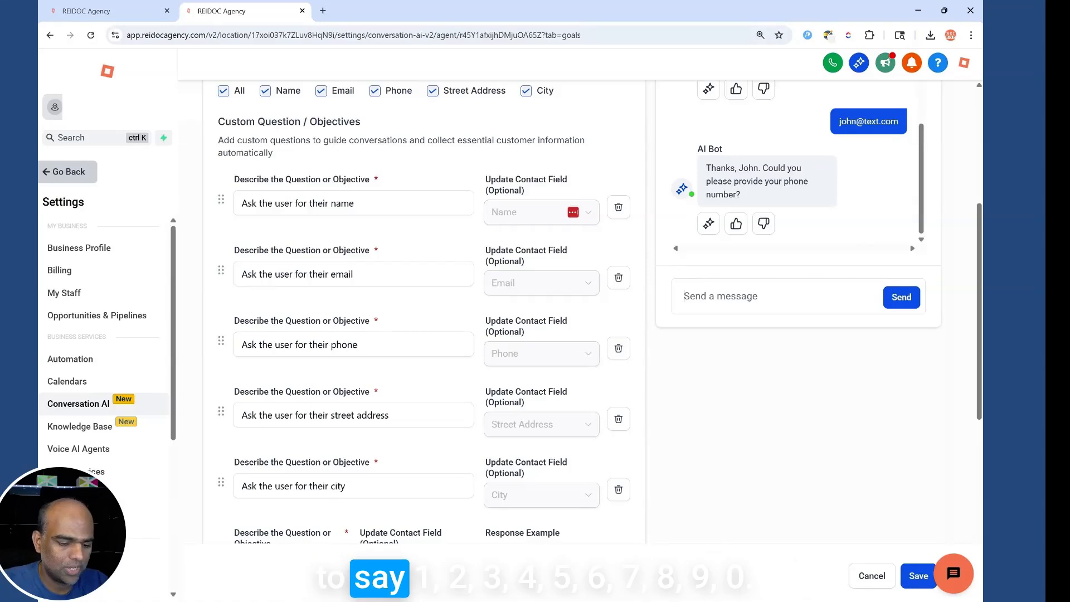
text(45678)
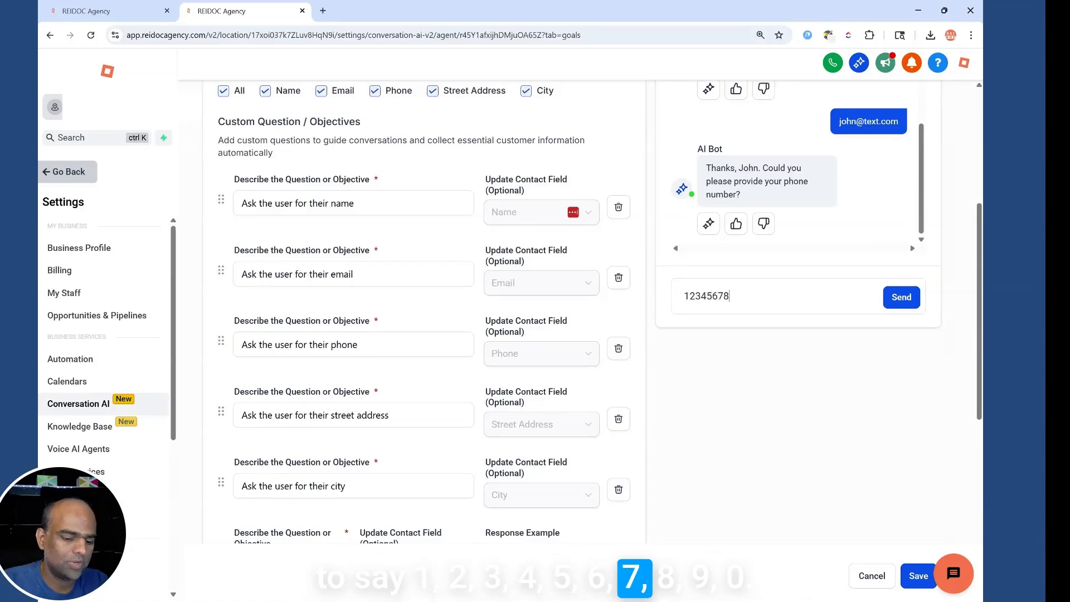
text(90)
click(902, 297)
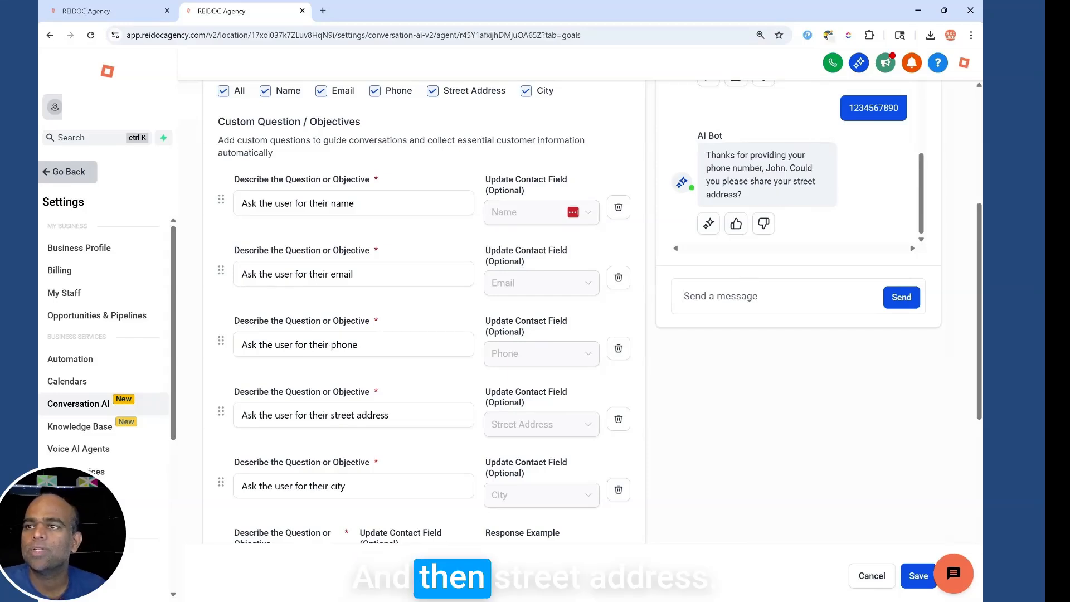
Send a test street address and city, rating the bot's replies helpful.
click(752, 296)
text(123 main street)
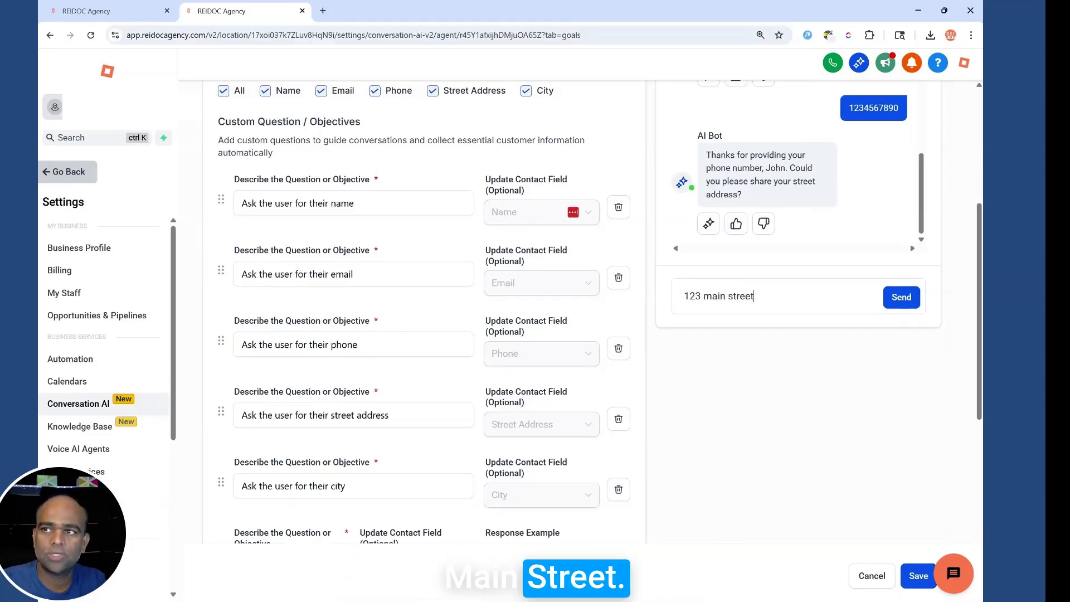
key(Return)
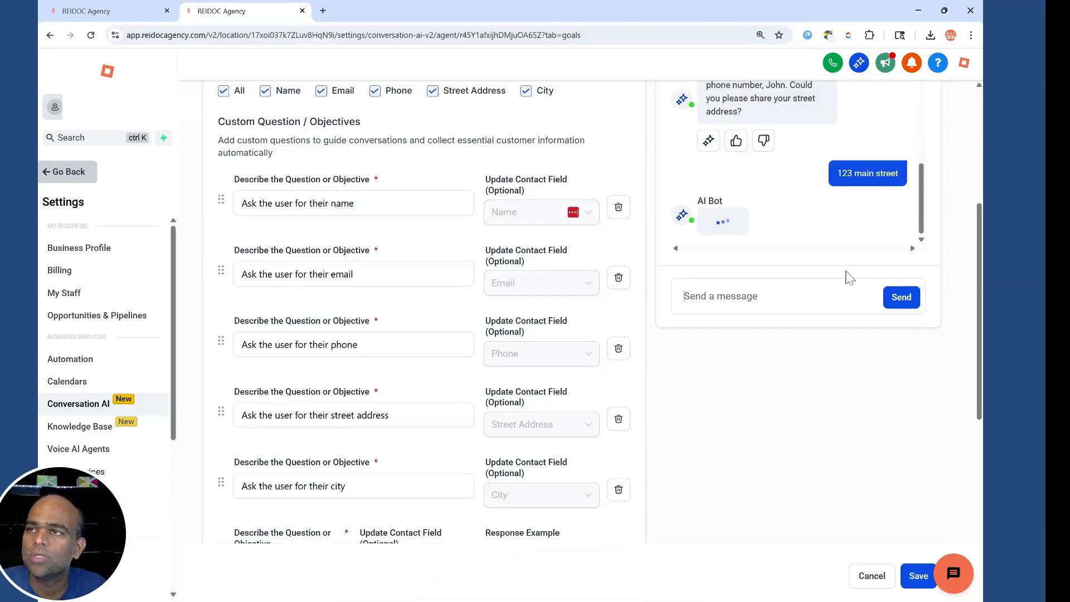
click(772, 222)
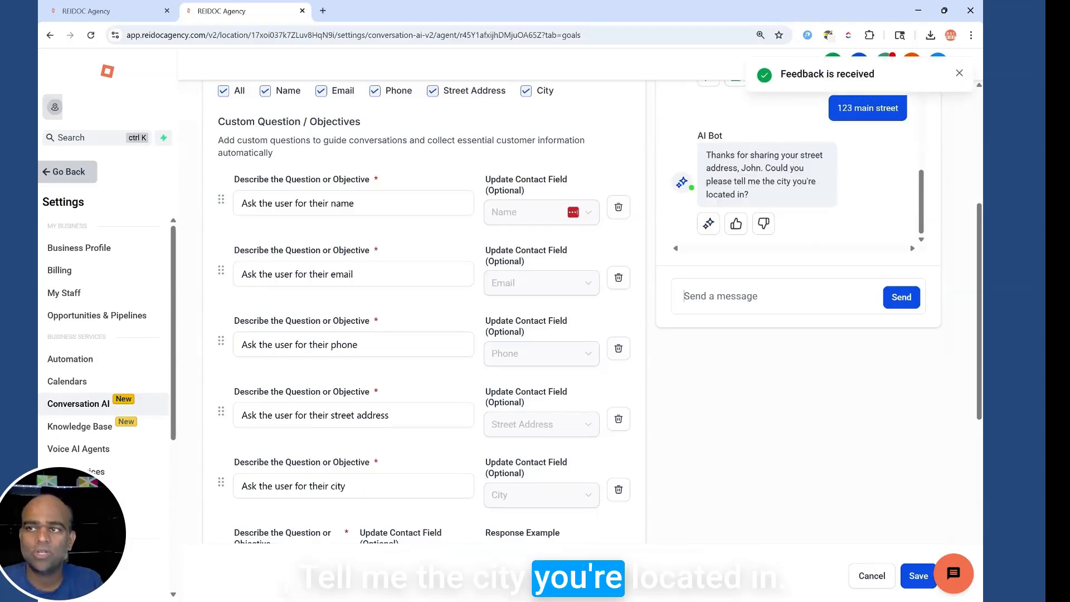
text(Houston)
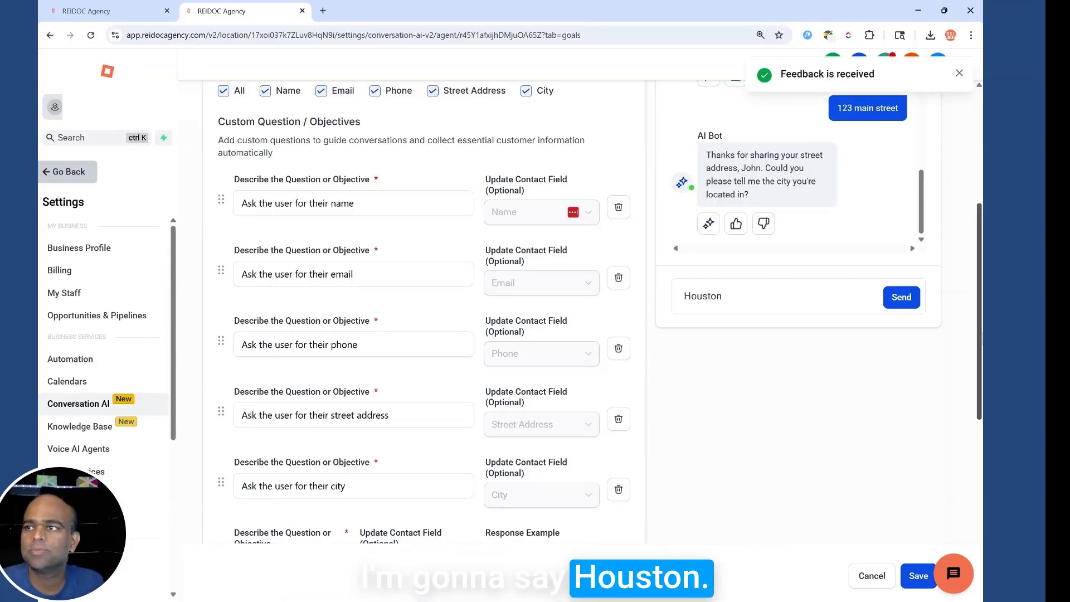
click(902, 298)
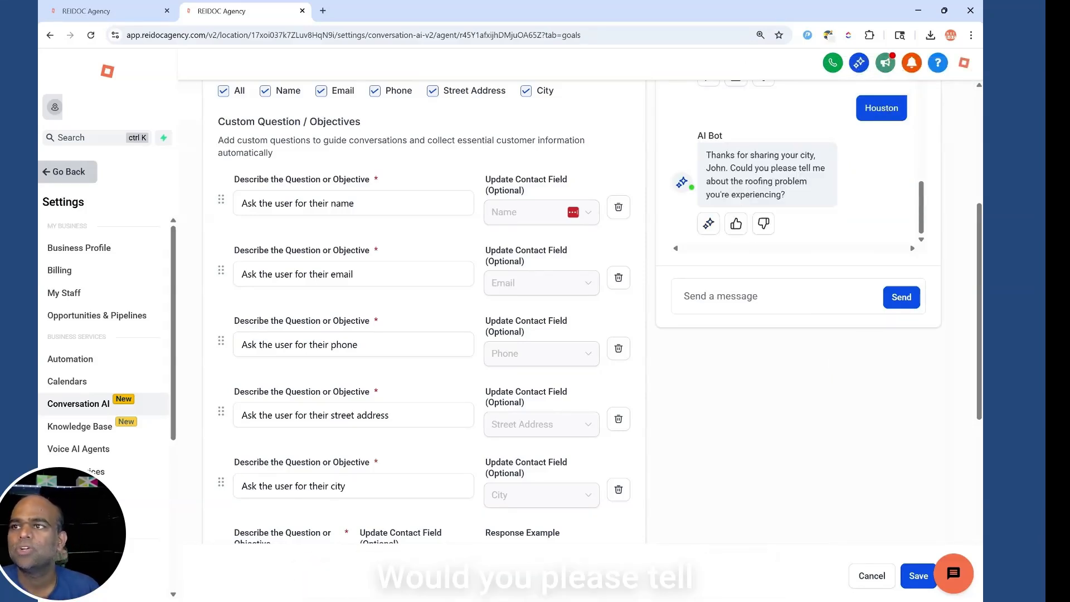
click(733, 228)
Send 'My roof is leaking' and thumbs-up the bot's call-back reply.
text(My roof is leaking)
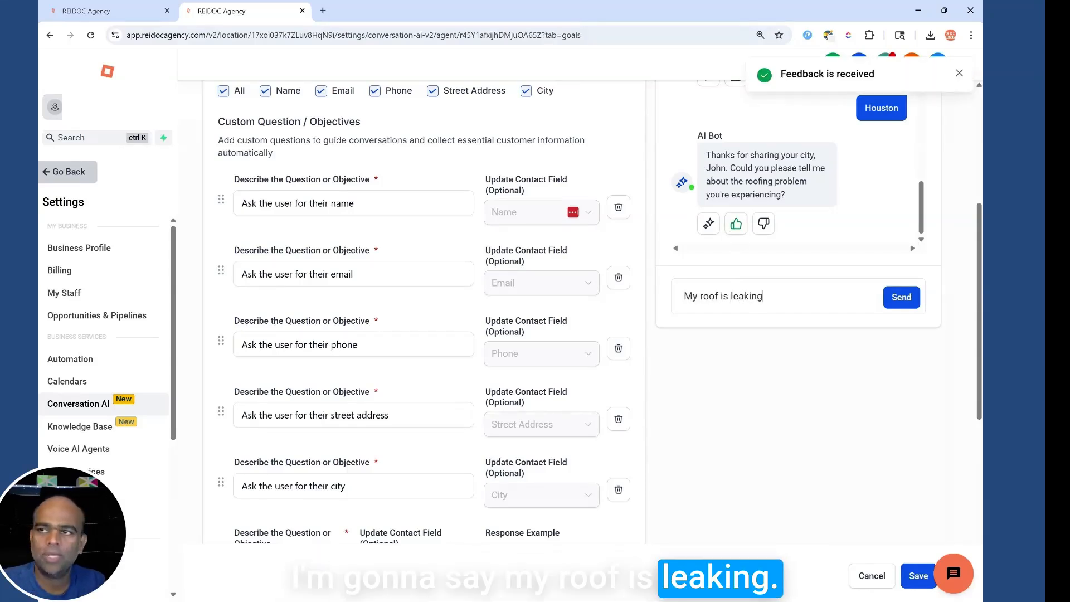
key(Return)
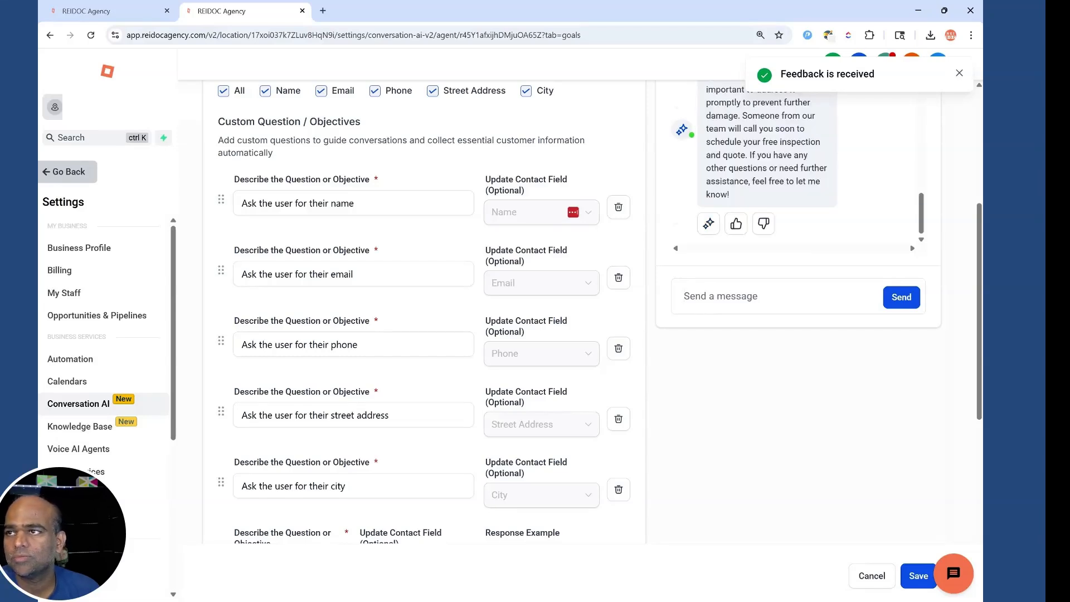
scroll(796, 238, up, 2)
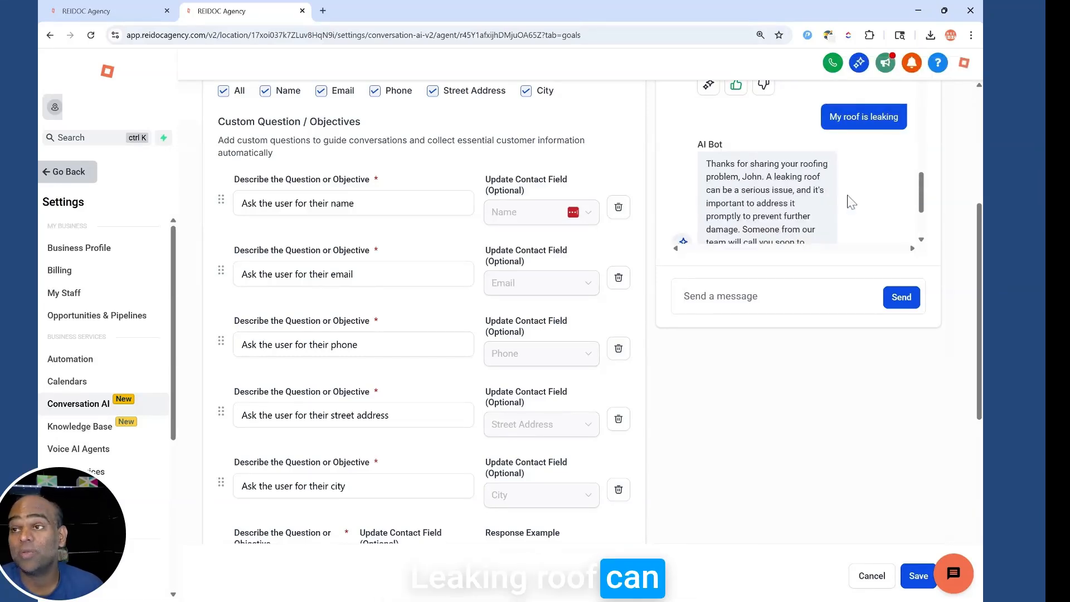
scroll(850, 196, down, 3)
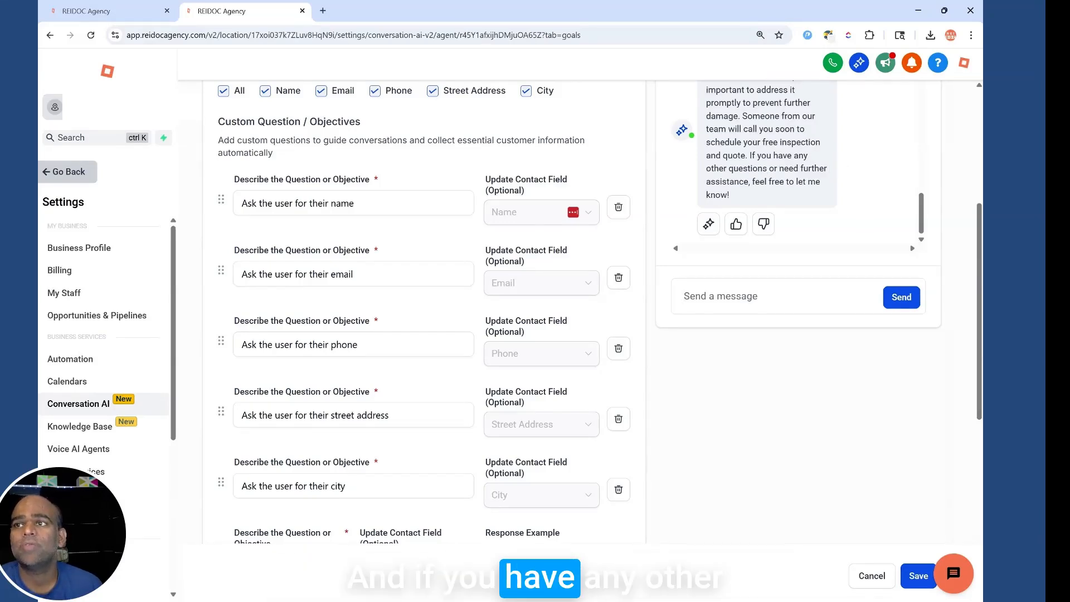
click(736, 224)
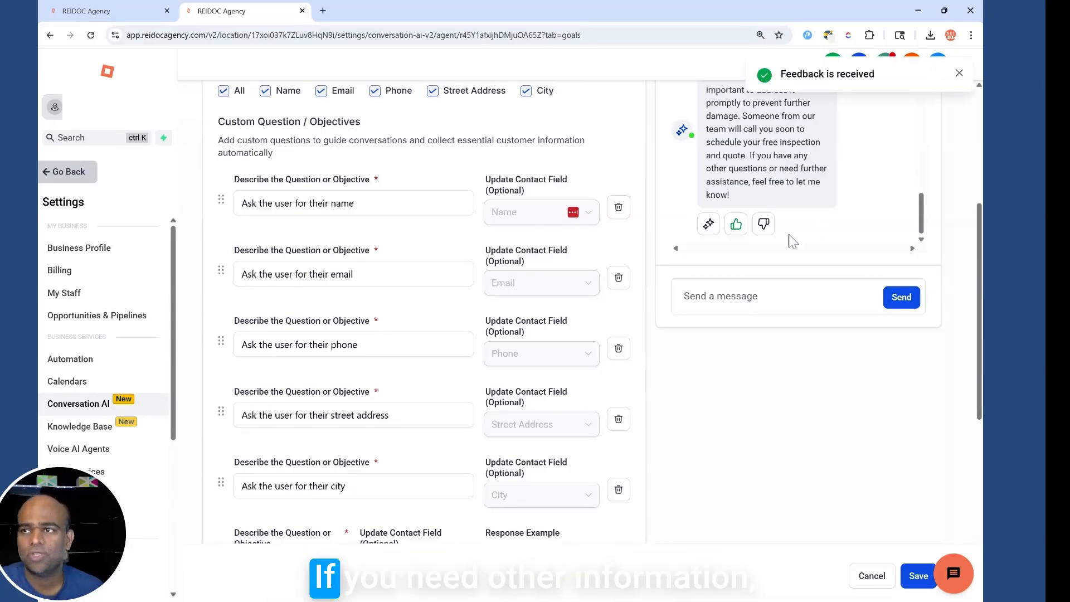
scroll(552, 376, down, 3)
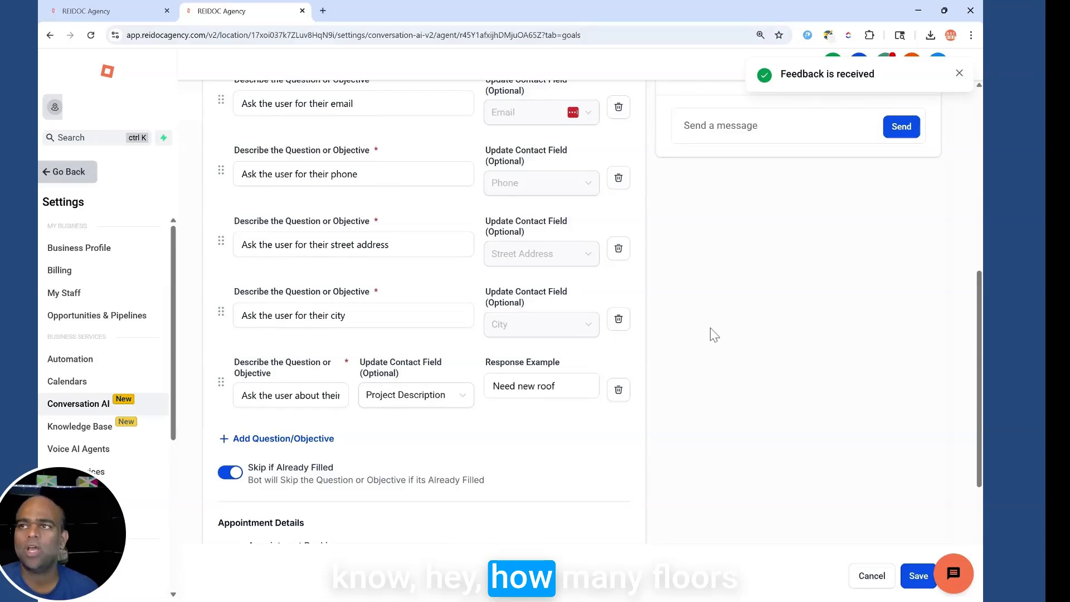